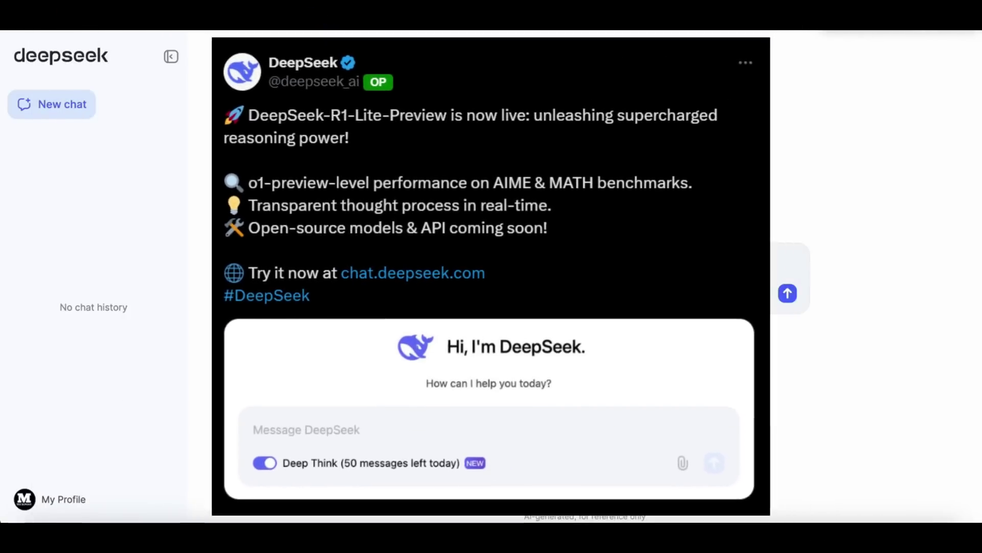
- Finish and send the Java/Python OpenAI API image-generation app prompt with Deep Think on
type("API")
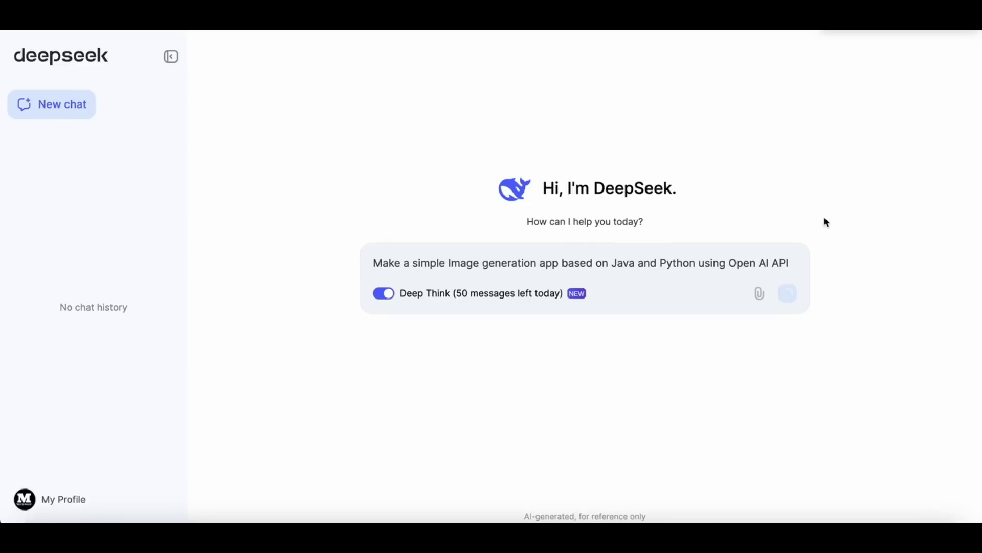
key("Return")
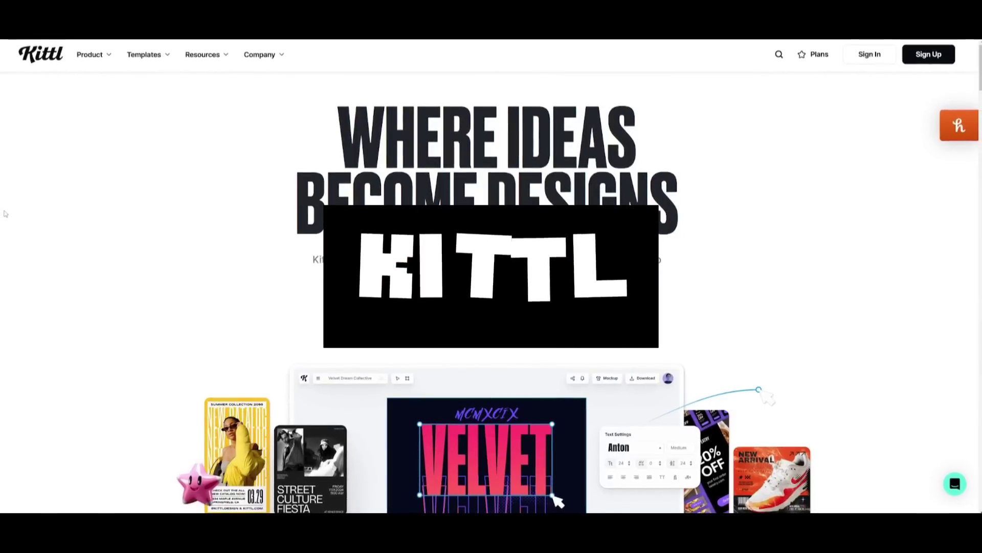
- Scroll down the Kittl homepage past the AI Tools showcase
scroll(7, 214, "down", 5)
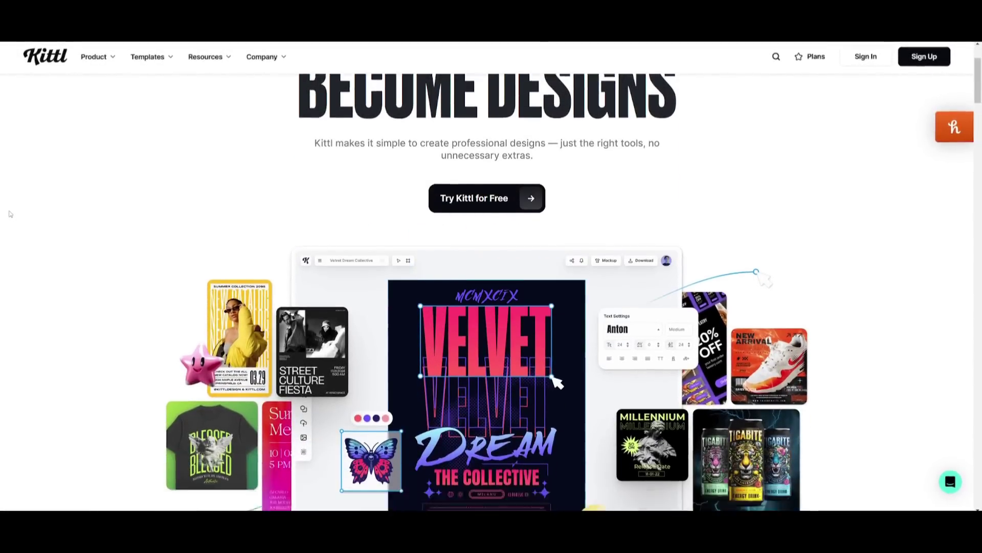
scroll(9, 214, "down", 3)
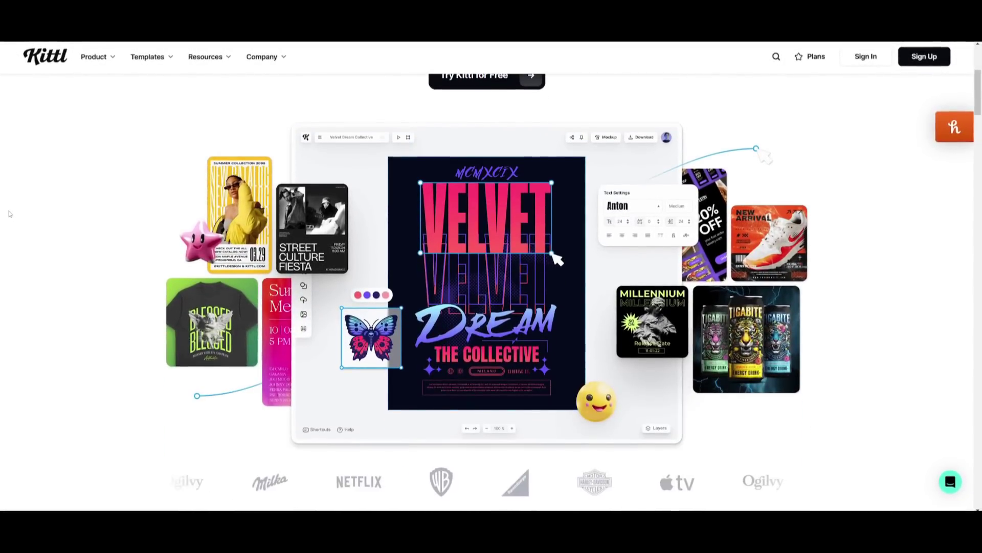
scroll(9, 214, "down", 6)
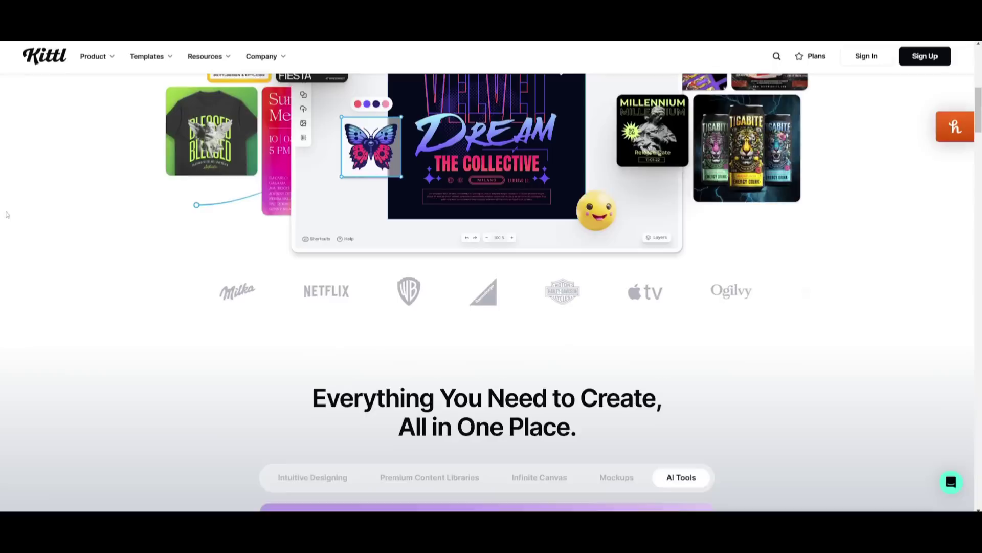
scroll(7, 214, "down", 6)
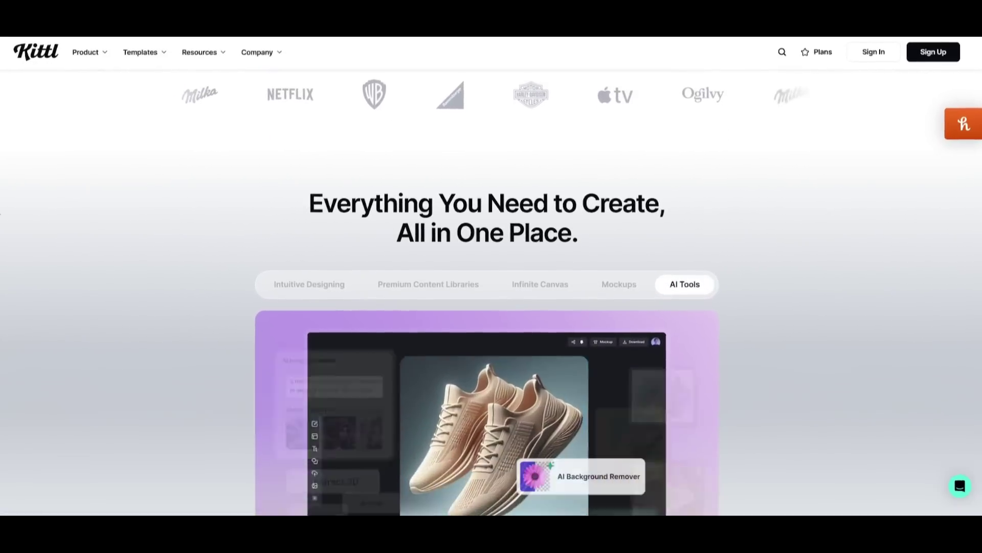
scroll(0, 214, "down", 4)
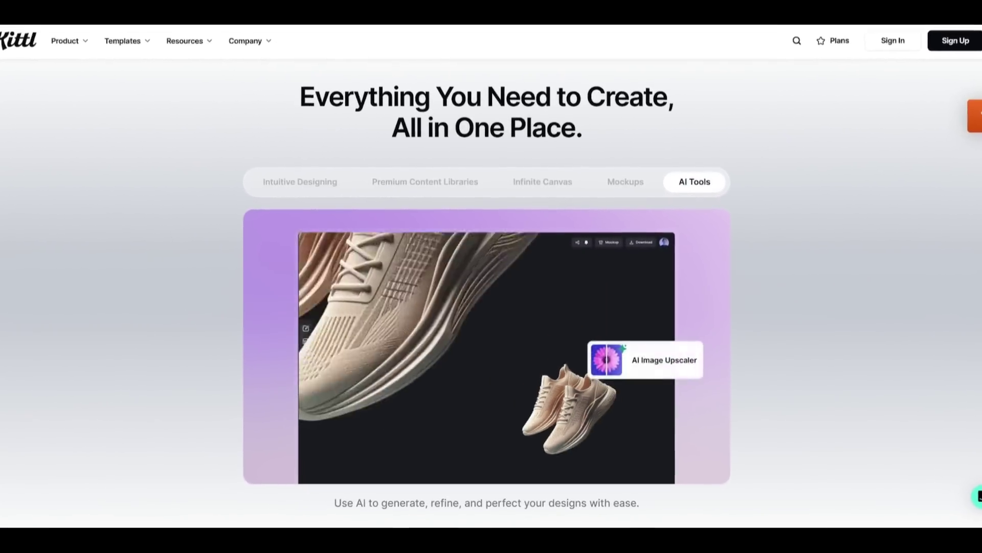
scroll(491, 307, "down", 5)
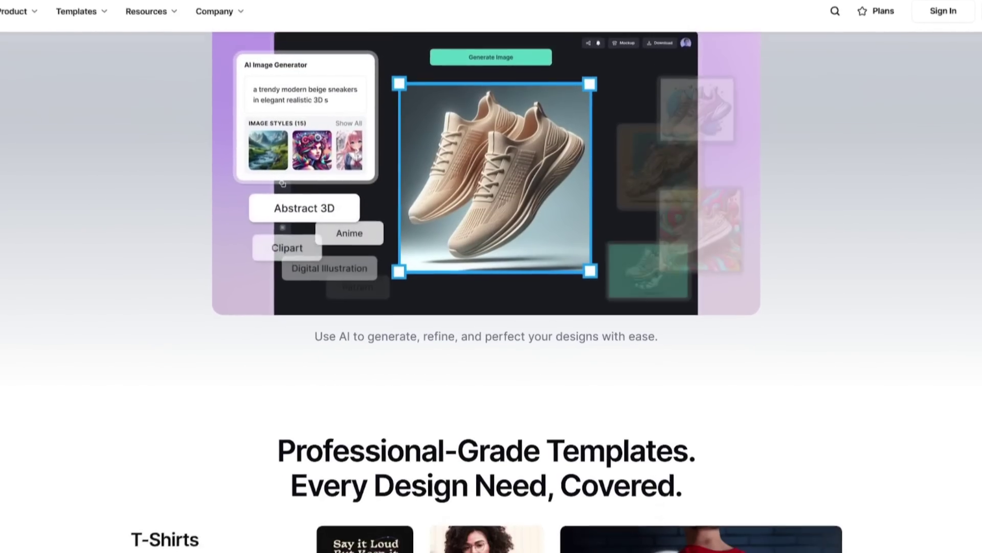
scroll(491, 307, "down", 5)
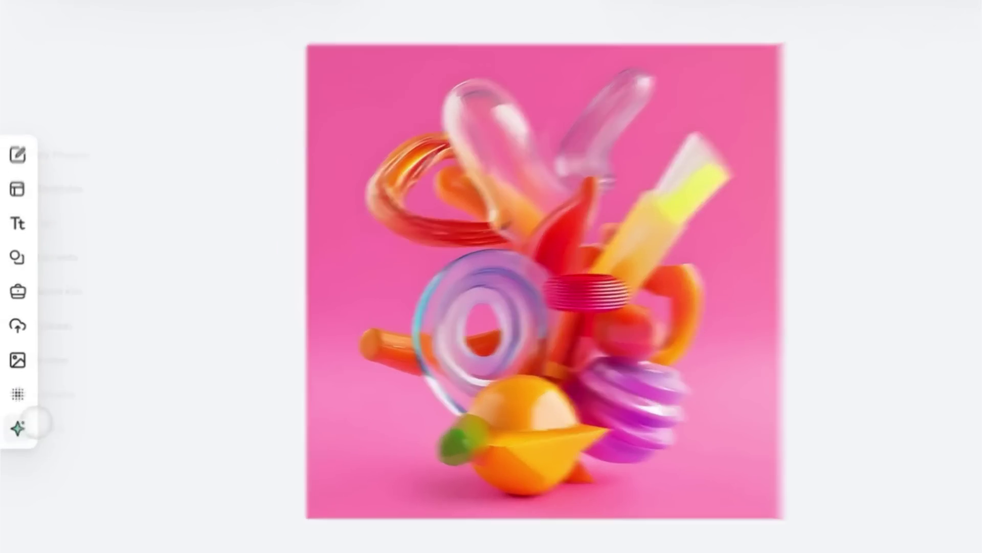
- In Kittl AI's Sets Generator, save the pink 3D image as an Abstract 3D image-generation style
left_click(16, 408)
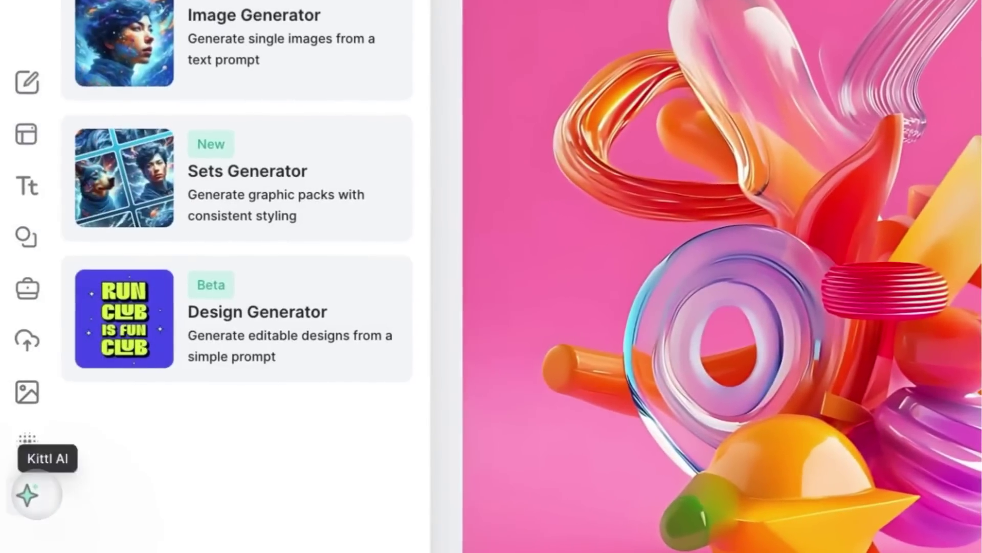
left_click(264, 192)
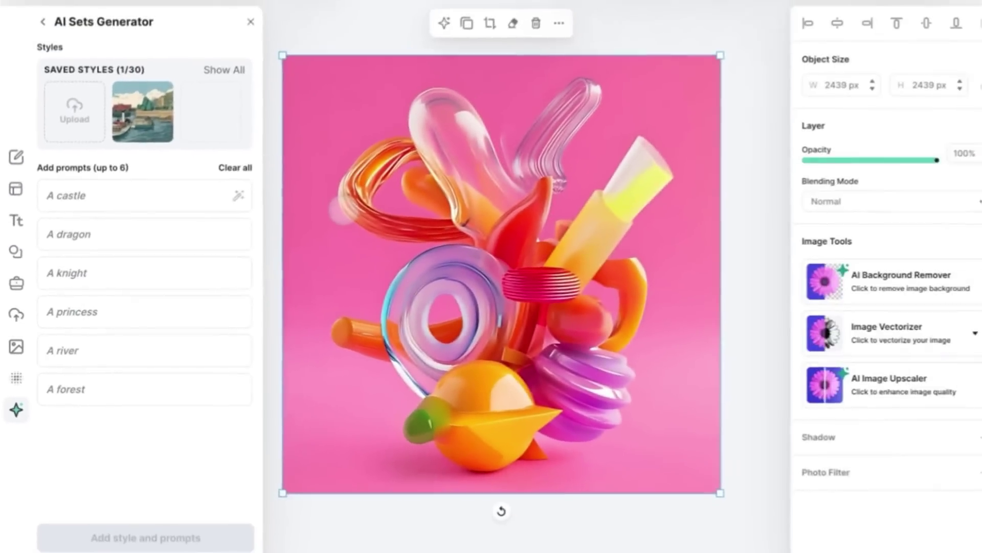
right_click(555, 167)
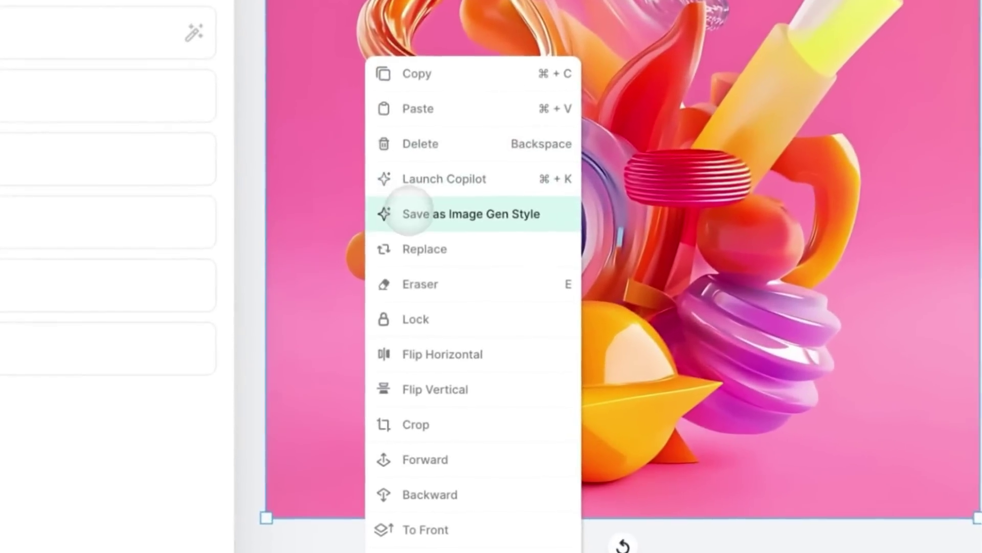
left_click(354, 306)
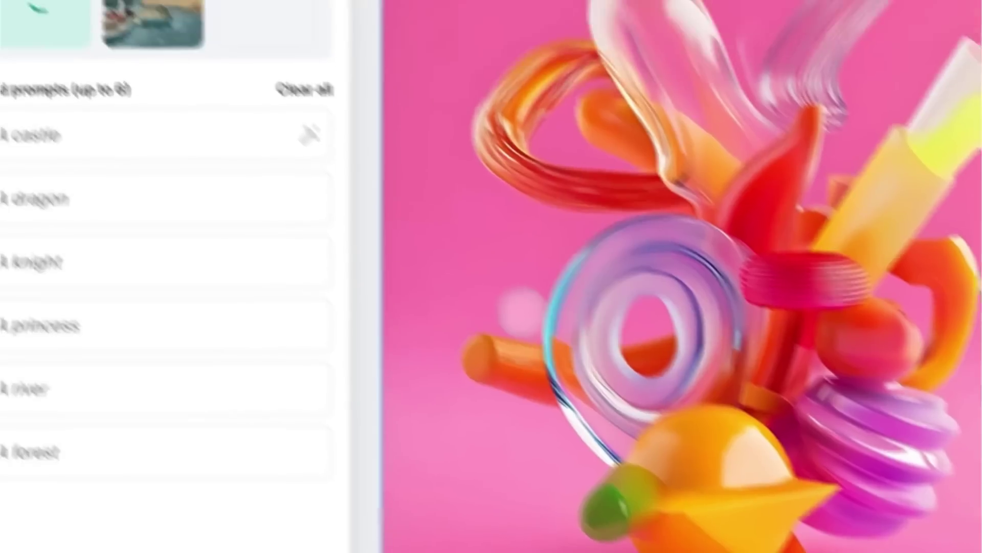
- Generate a set from the prompts A flower, A shell, A laptop and A globe
left_click(105, 135)
type("A flower")
key("Tab")
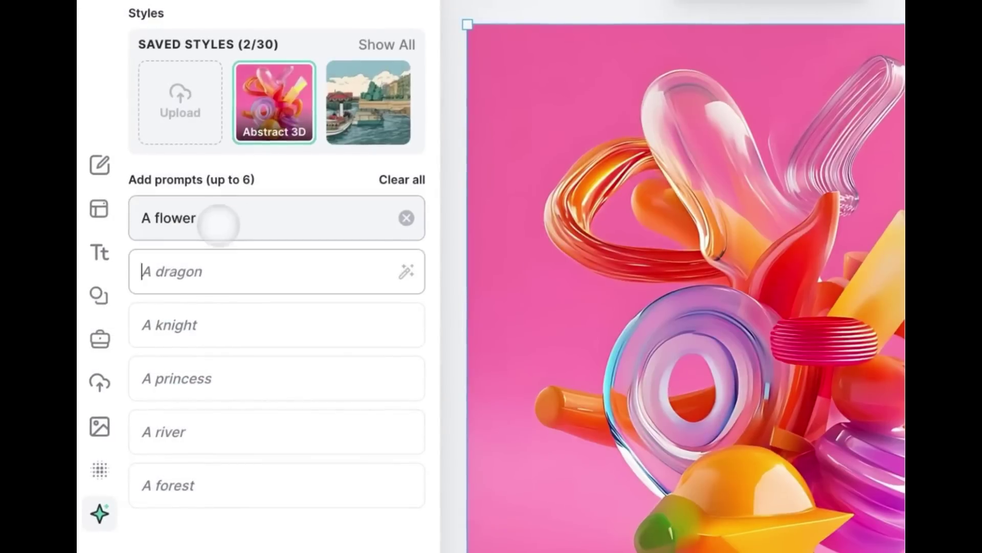
type("A shell")
key("Tab")
type("A laptop")
key("Tab")
type("A globe")
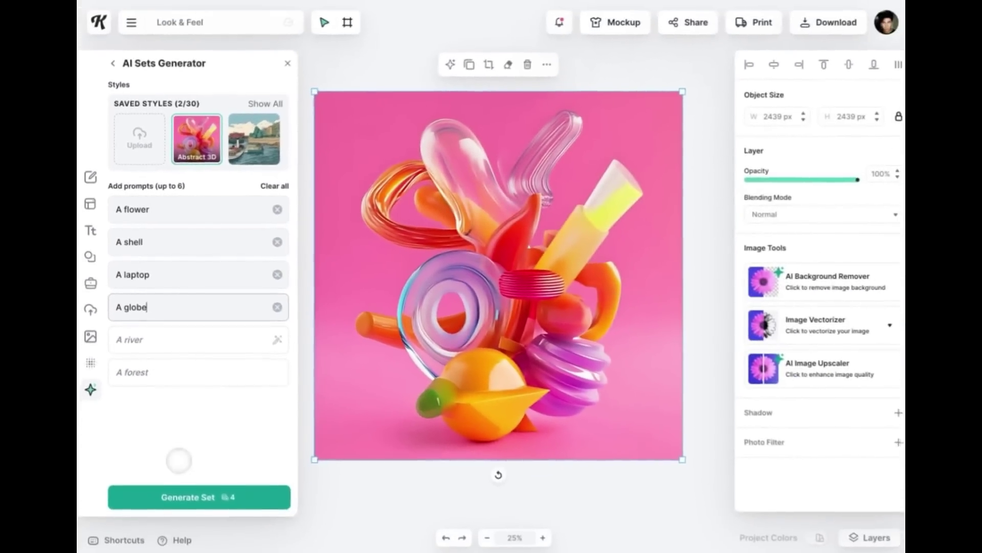
left_click(184, 492)
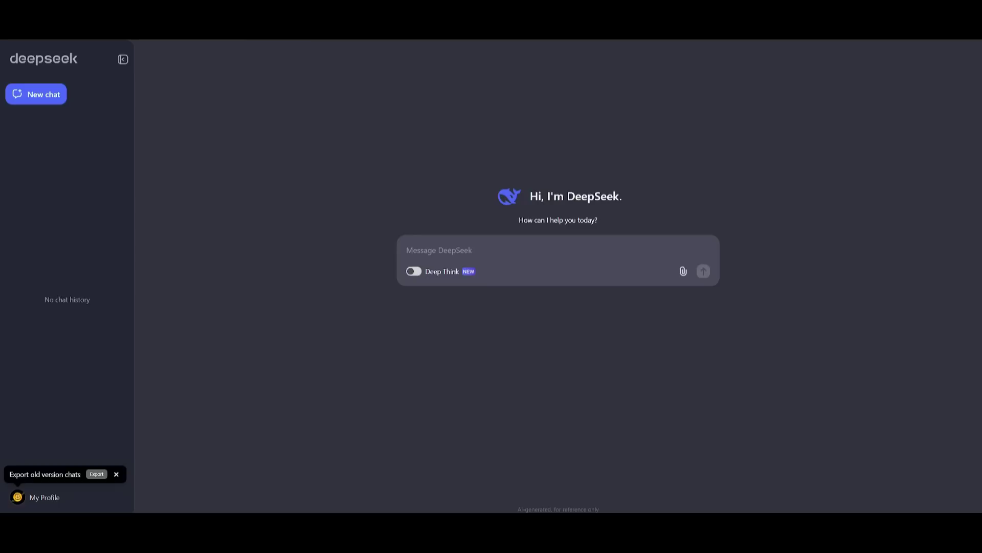
- Switch on Deep Think in the fresh DeepSeek chat
left_click(413, 271)
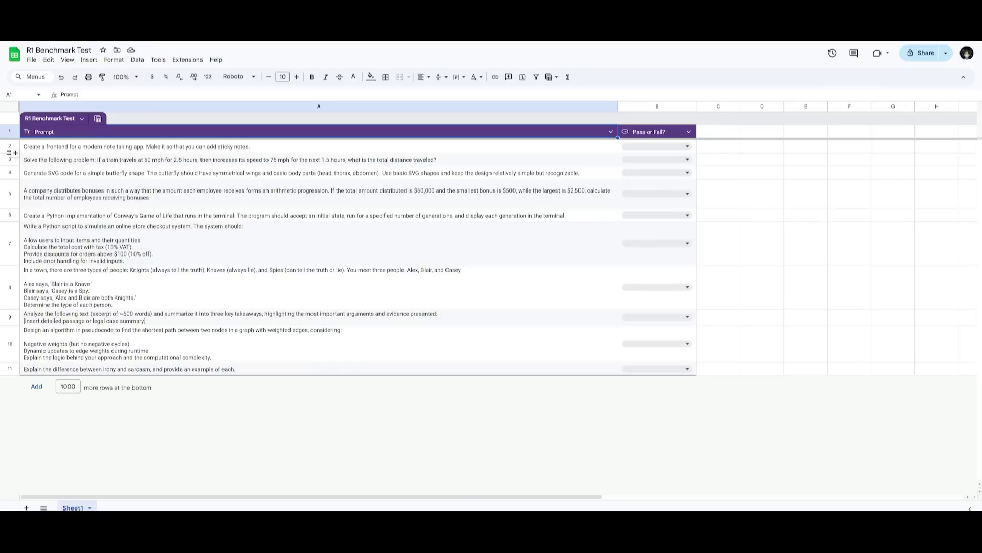
- Copy the note-taking app frontend prompt from cell A2 of the benchmark sheet
left_click(57, 148)
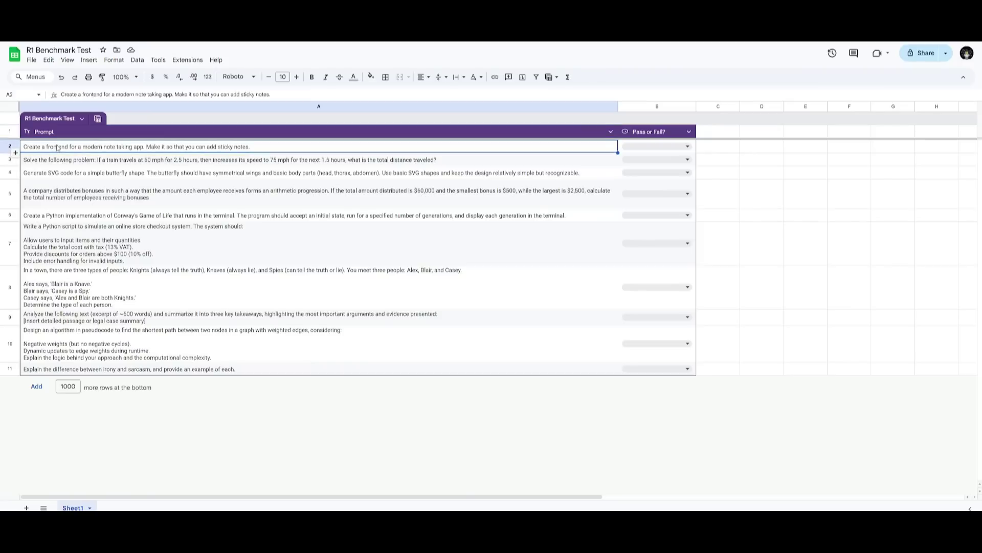
triple_click(58, 147)
key("ctrl+c")
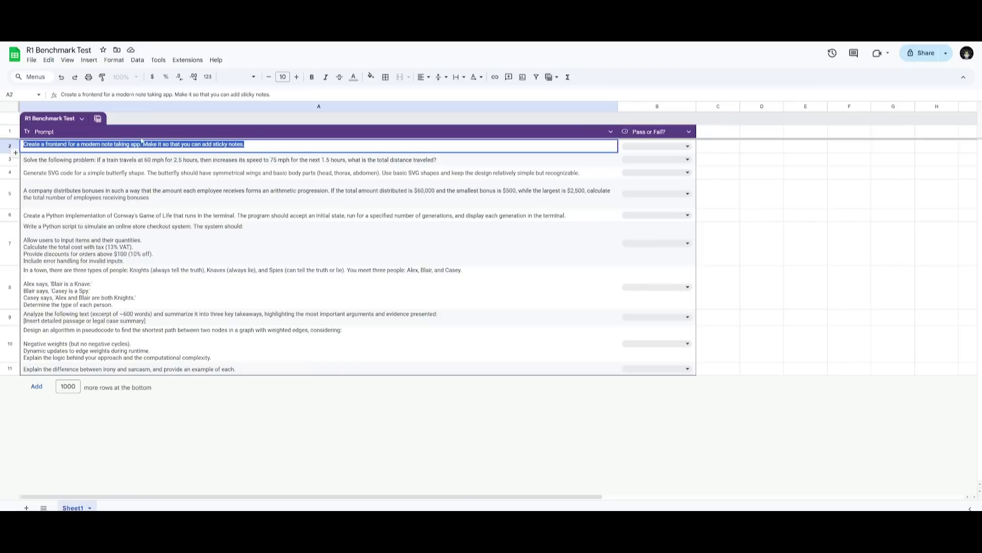
left_click(171, 149)
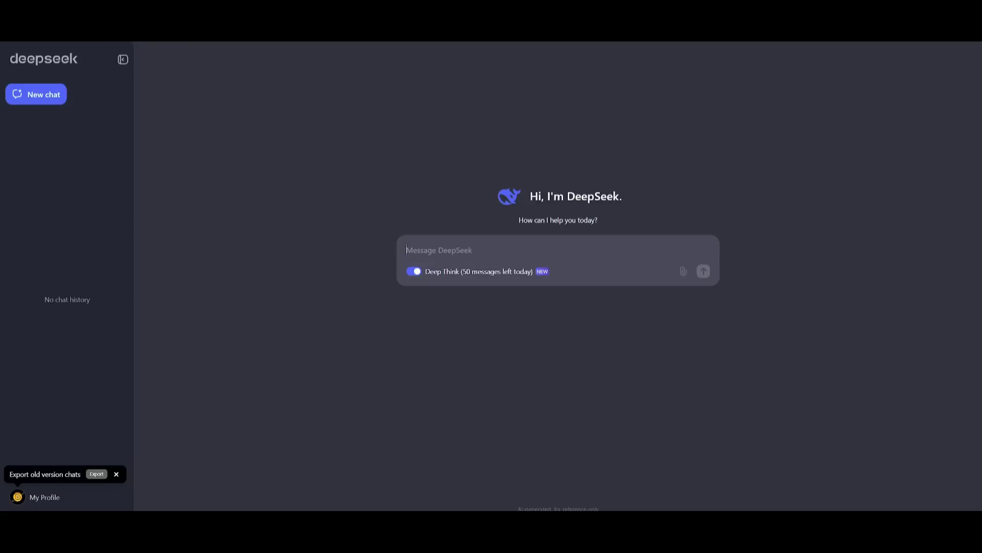
- Send the pasted note-taking app prompt and follow the index.html, style.css and JavaScript reply
key("ctrl+v")
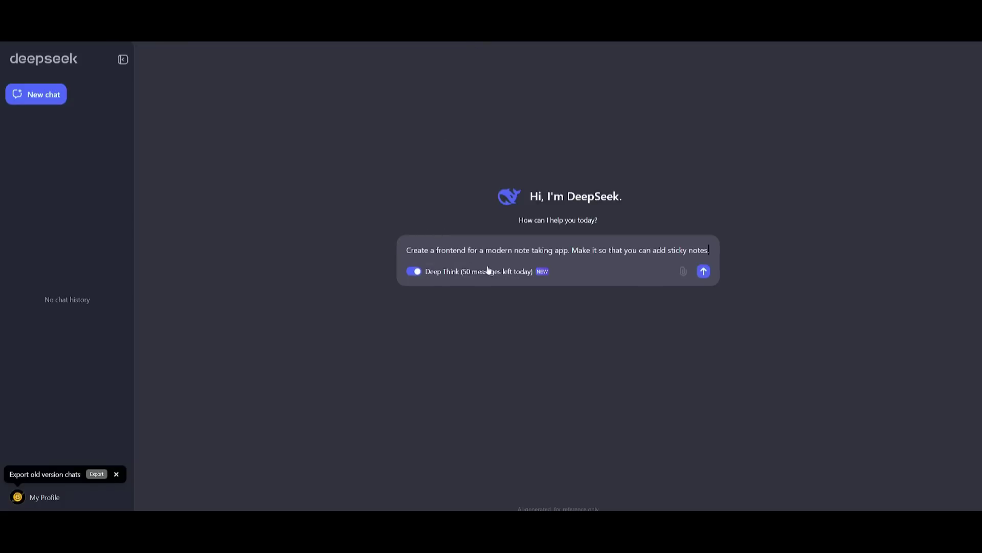
left_click(702, 271)
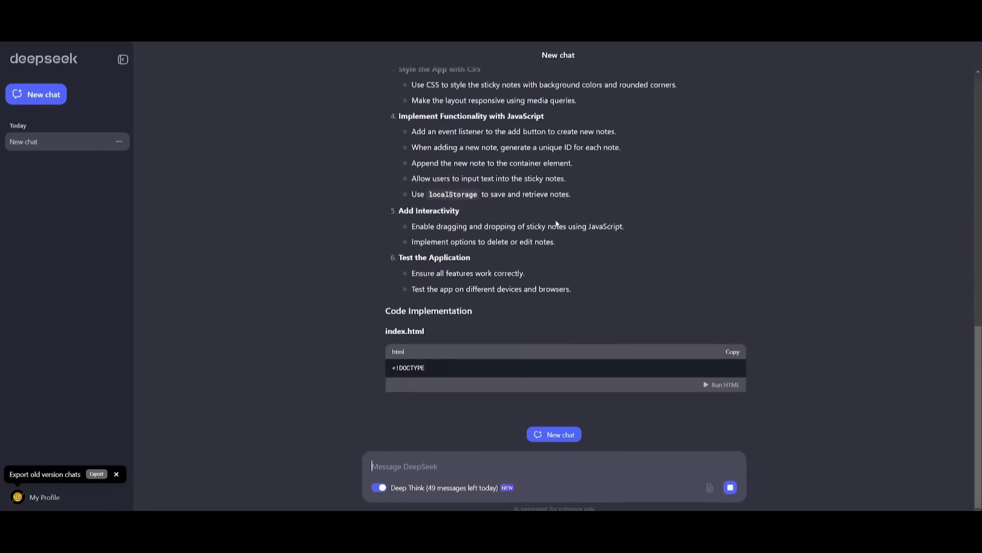
scroll(524, 199, "up", 8)
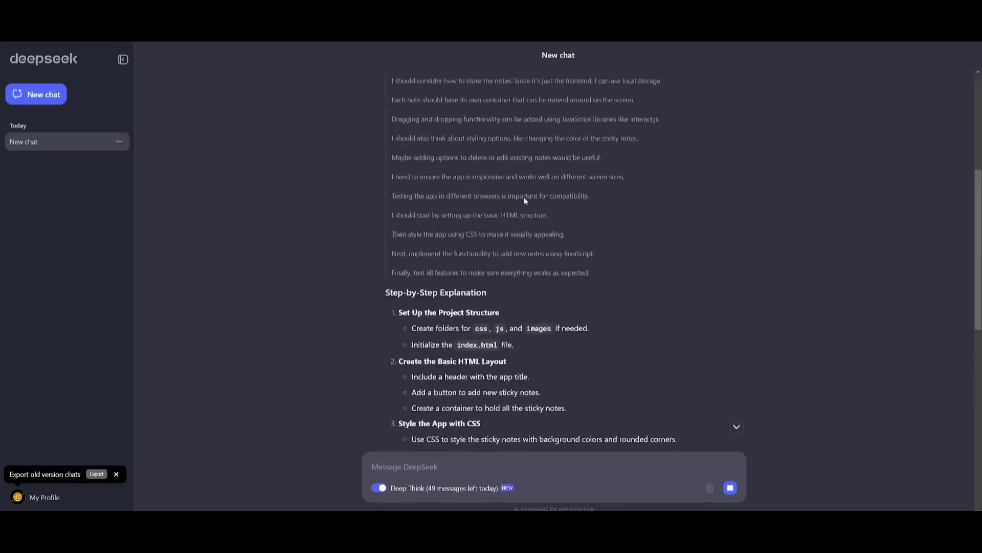
scroll(521, 193, "up", 5)
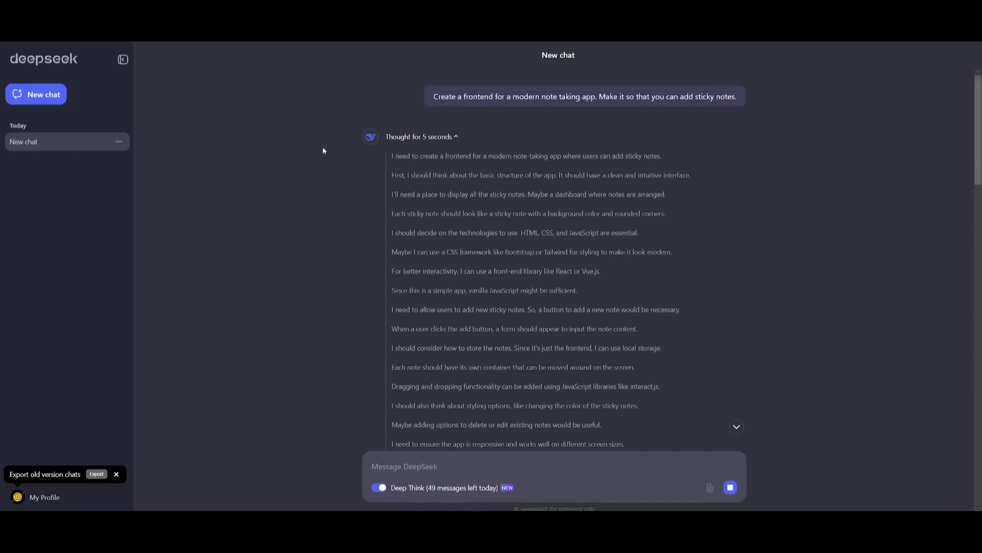
scroll(212, 122, "down", 10)
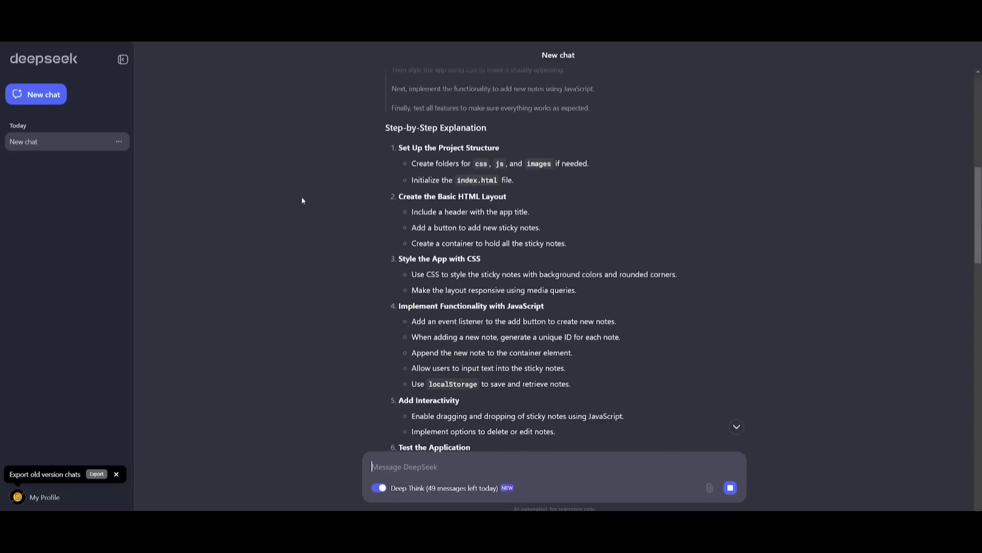
scroll(302, 201, "down", 8)
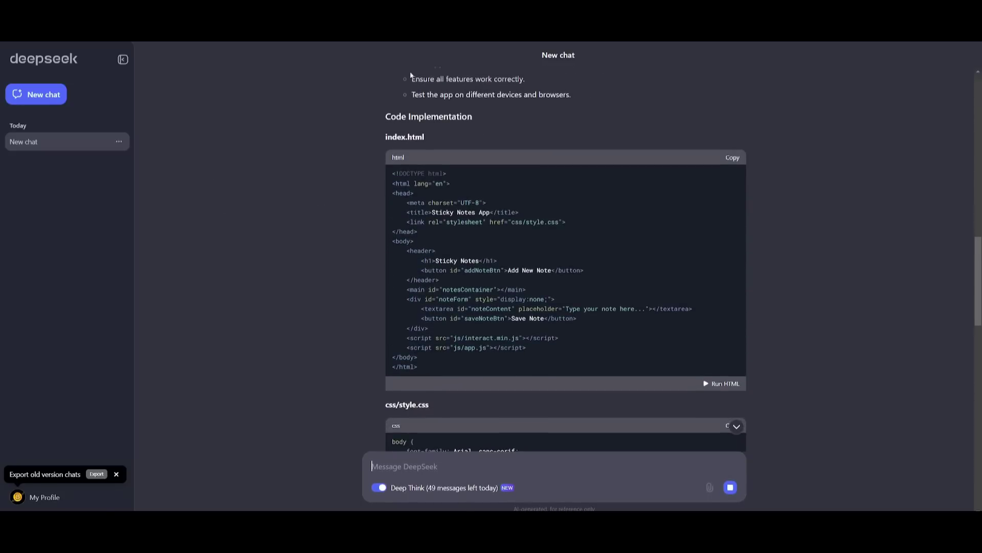
scroll(347, 122, "down", 1)
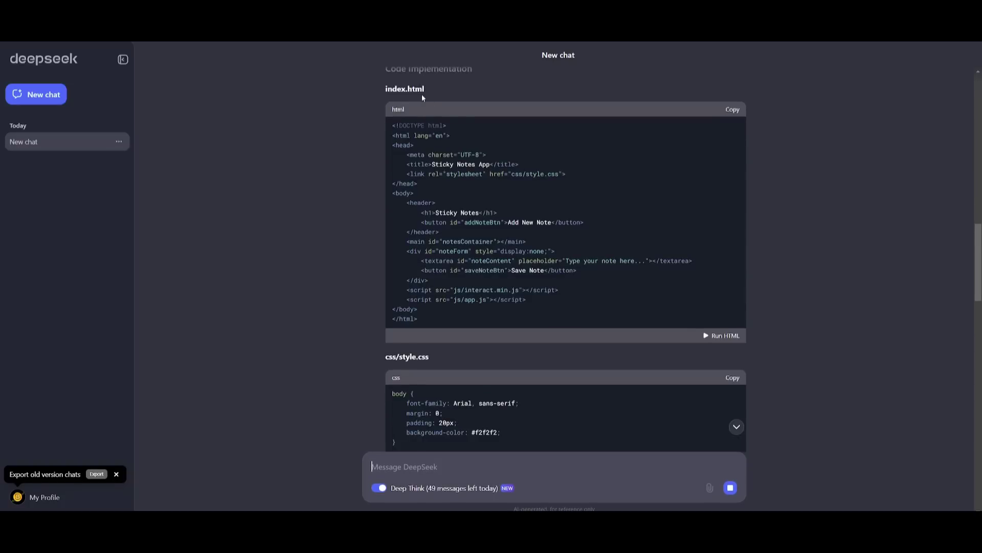
scroll(387, 128, "down", 2)
scroll(346, 225, "down", 10)
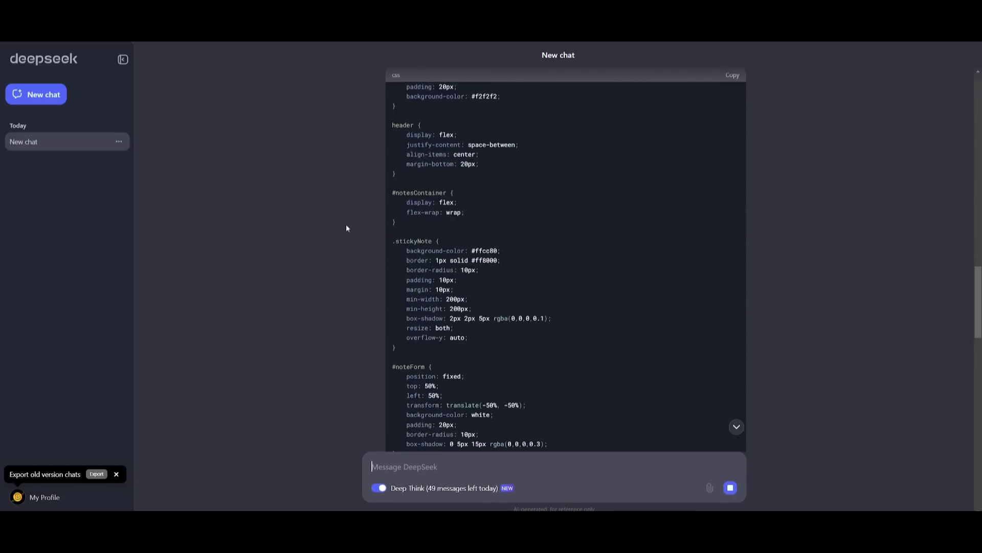
scroll(346, 226, "down", 15)
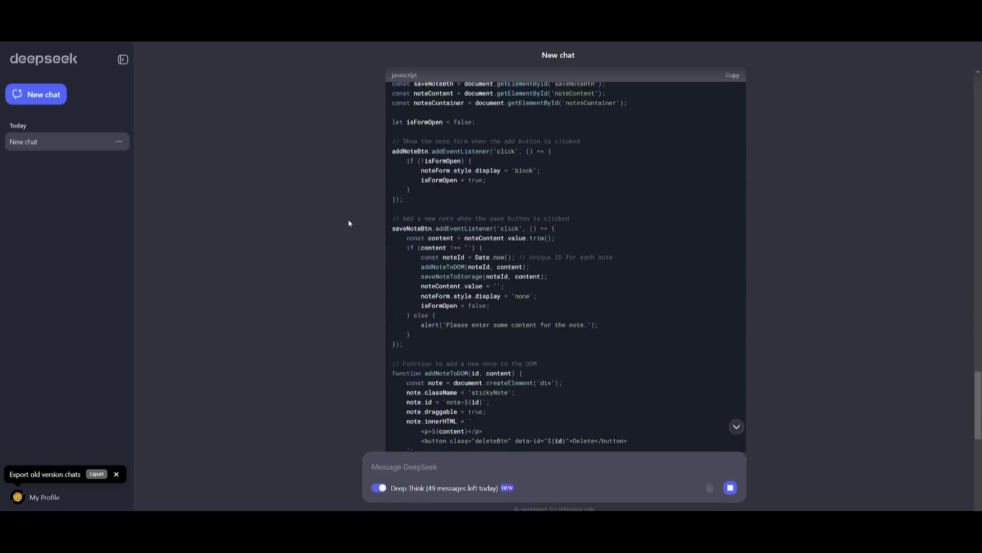
scroll(351, 210, "down", 7)
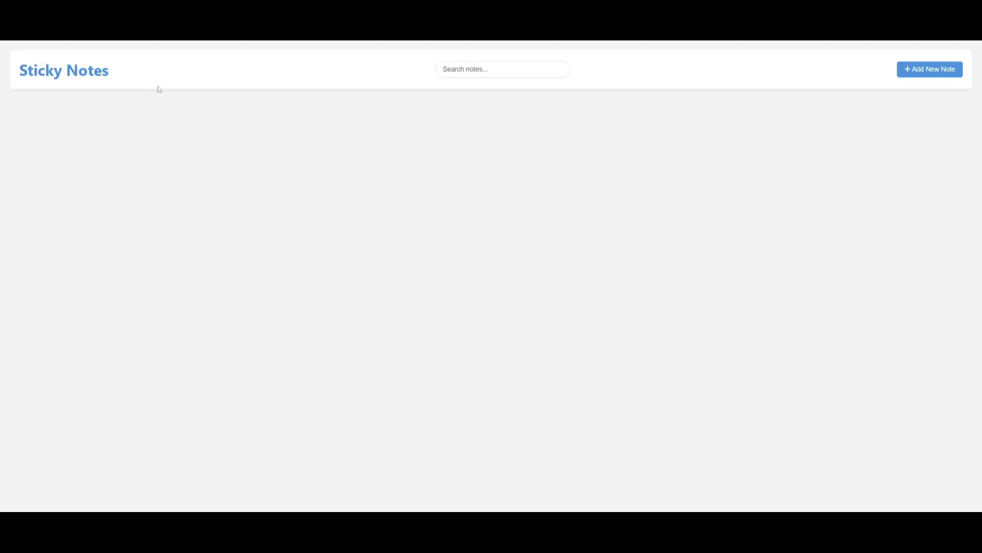
- Save a blue note 'I have to make 3 videos today' in the Sticky Notes app, then reopen and close the editor
left_click(917, 70)
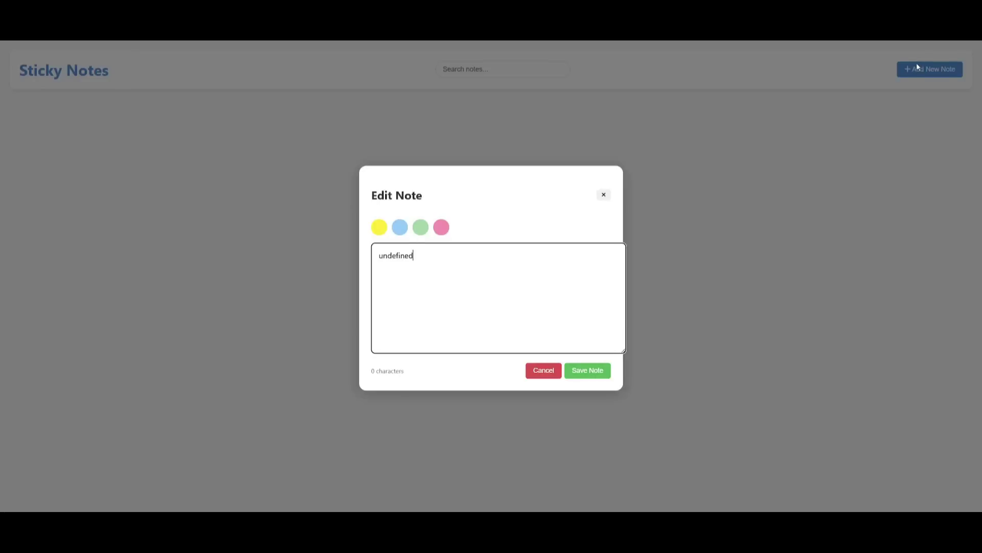
left_click(400, 226)
left_click_drag(434, 266, 378, 272)
type("I have to make 3 videos today")
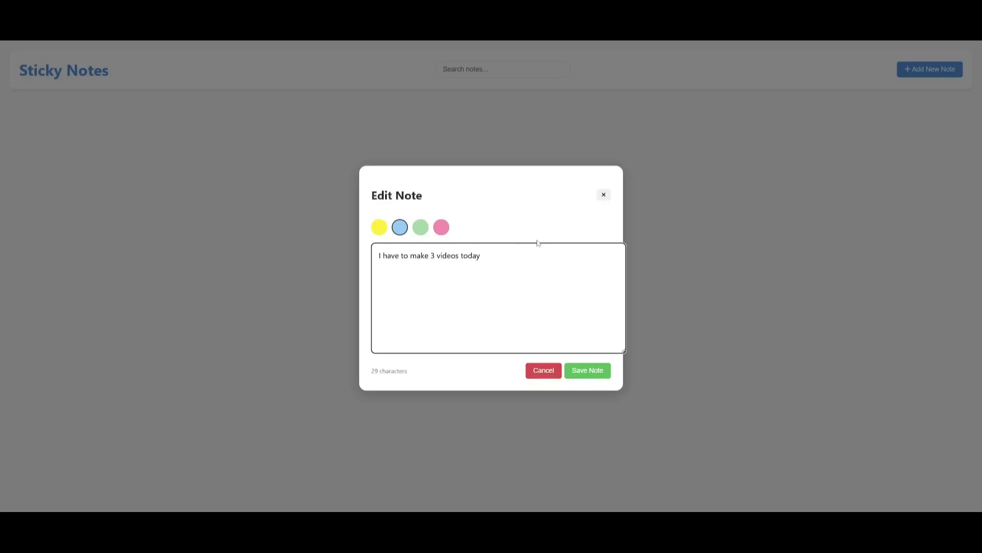
left_click(588, 371)
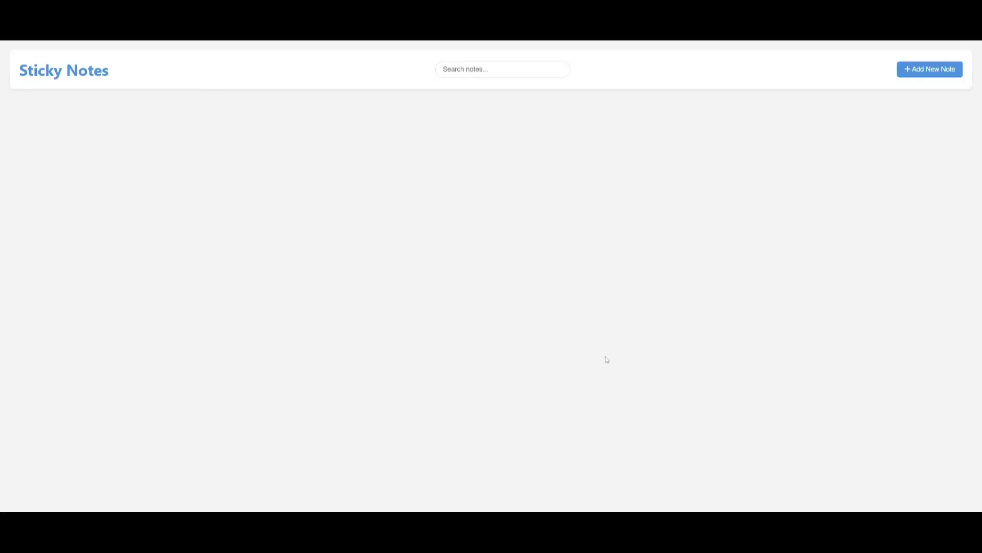
left_click(916, 67)
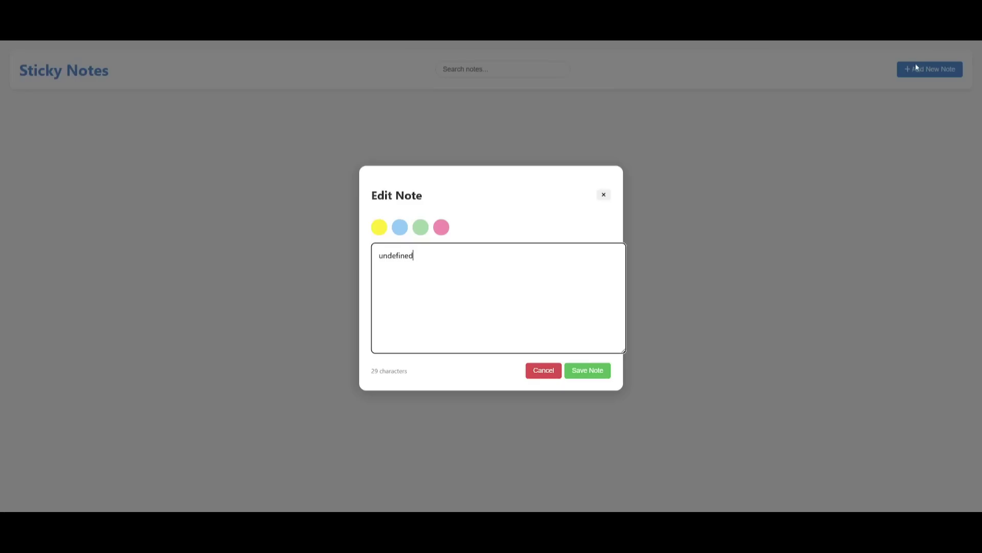
left_click(604, 195)
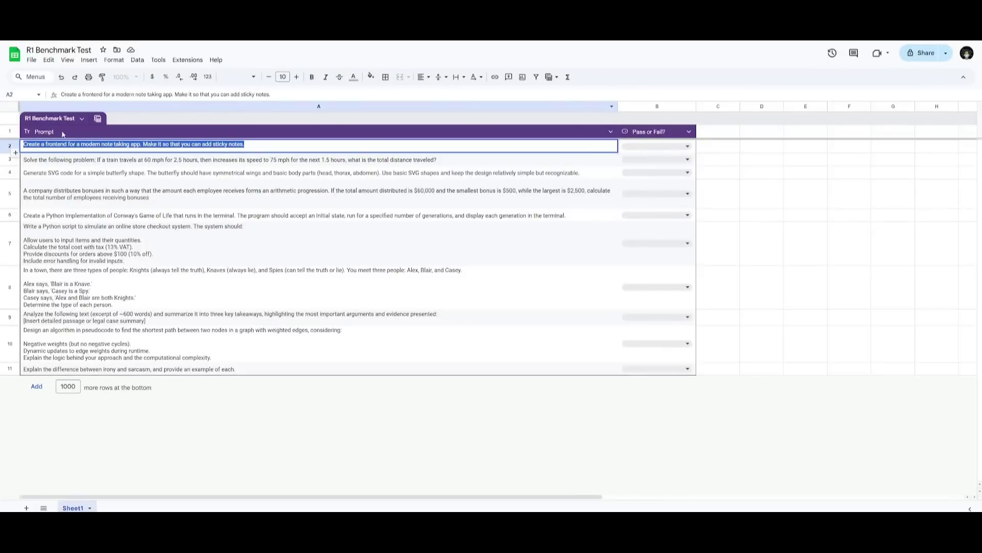
- Grade the note-app prompt Pass in B2 and select the train-problem prompt text in A3
left_click(97, 160)
left_click(97, 149)
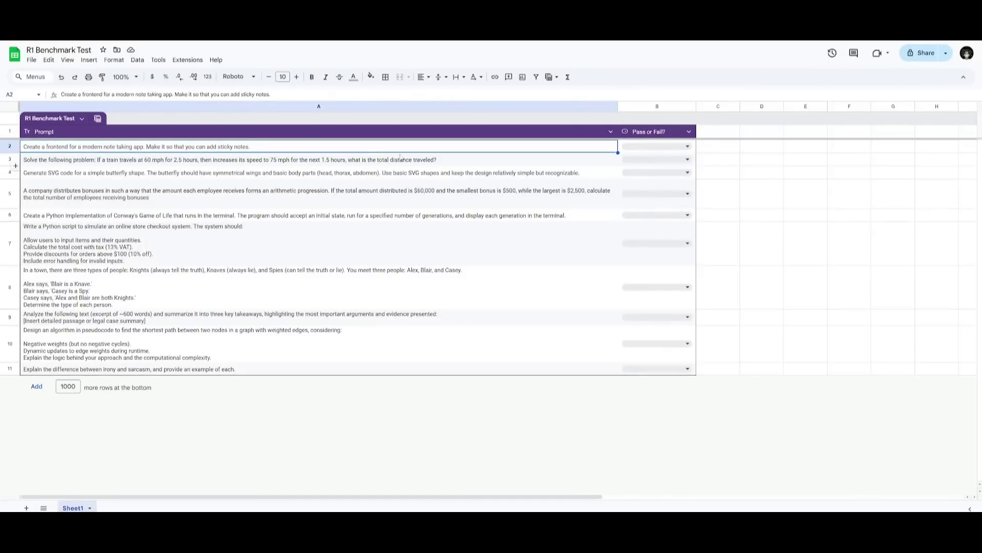
left_click(665, 147)
left_click(627, 176)
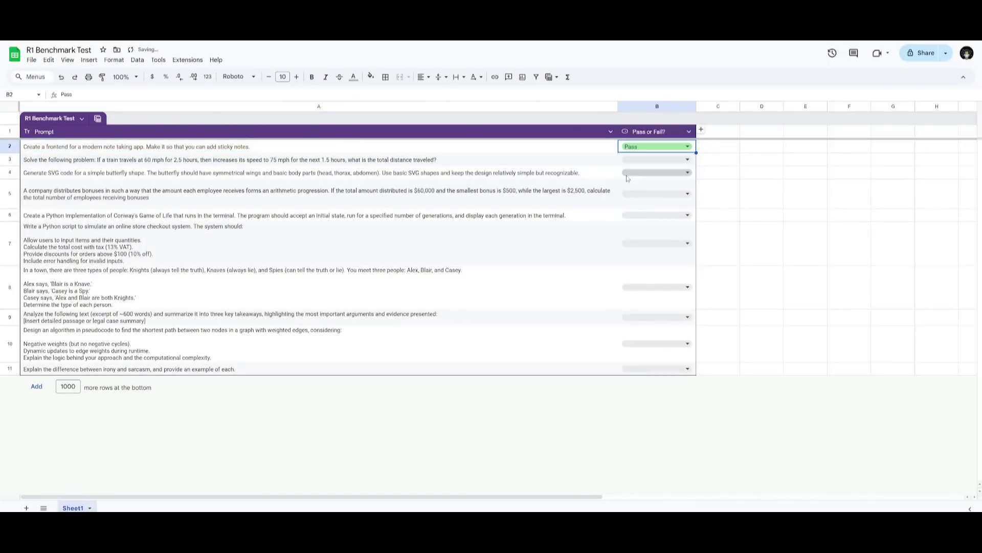
left_click(21, 162)
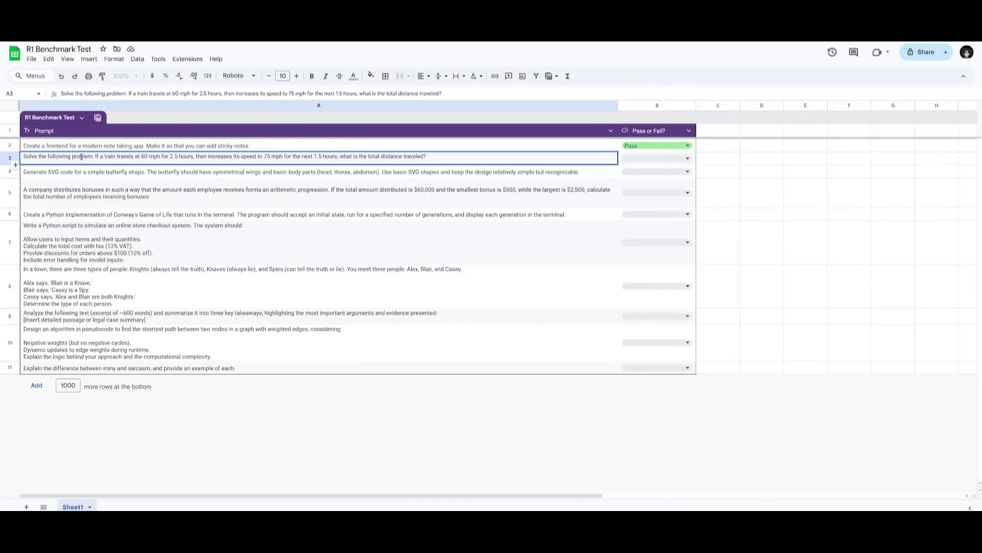
triple_click(81, 157)
key("ctrl+c")
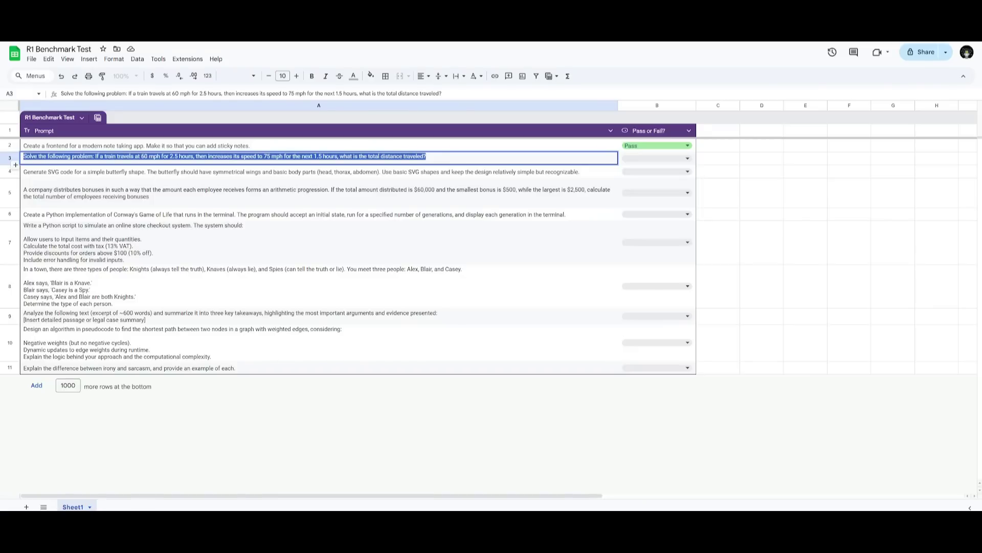
- Paste and send the train problem, then review Deep Think's 262.5-mile total distance answer
key("alt+Tab")
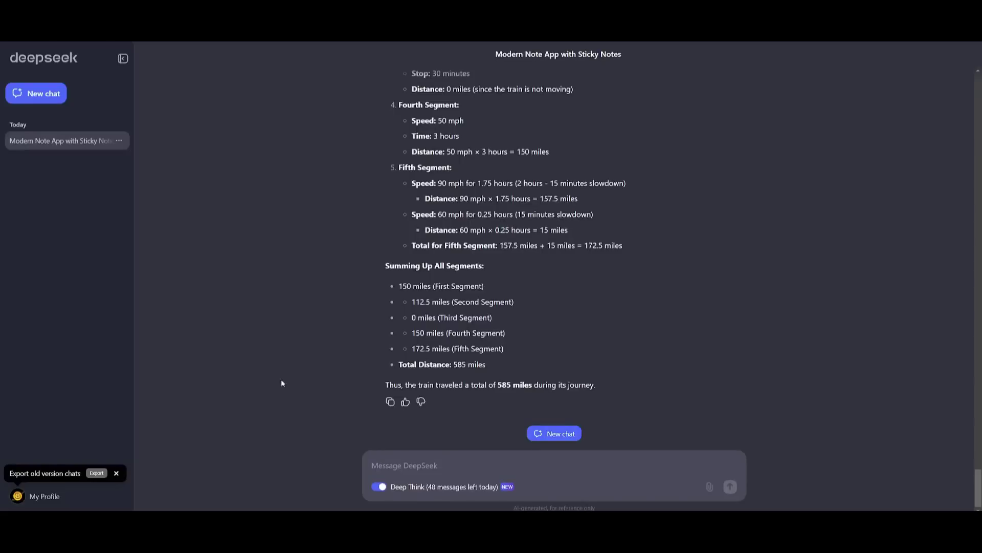
left_click(575, 459)
key("ctrl+v")
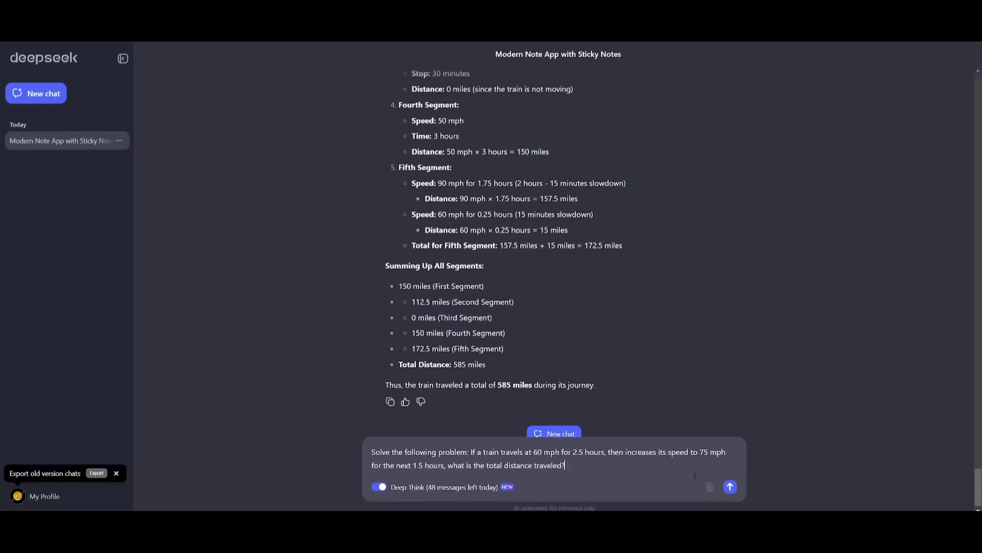
left_click(728, 487)
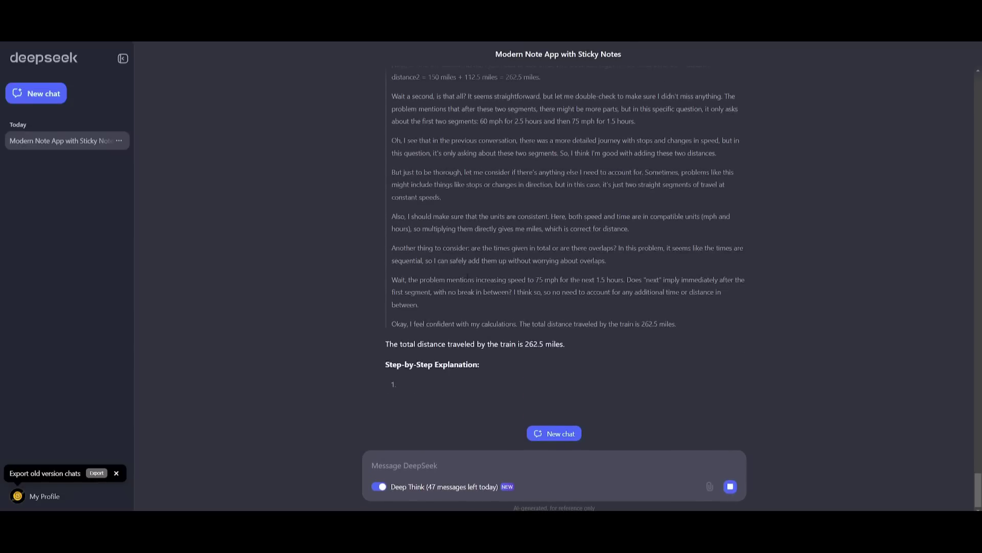
scroll(382, 175, "up", 10)
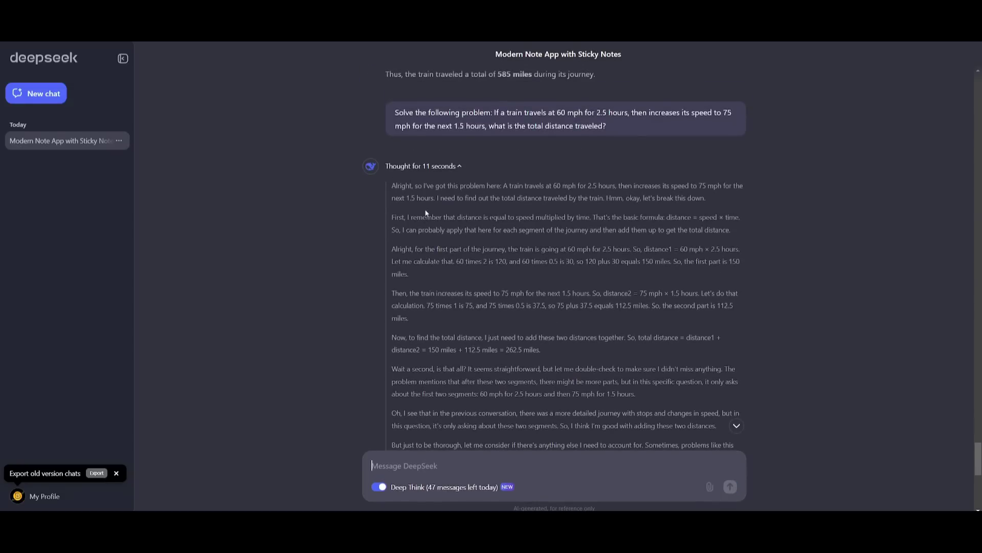
scroll(426, 213, "down", 3)
left_click_drag(546, 209, 513, 206)
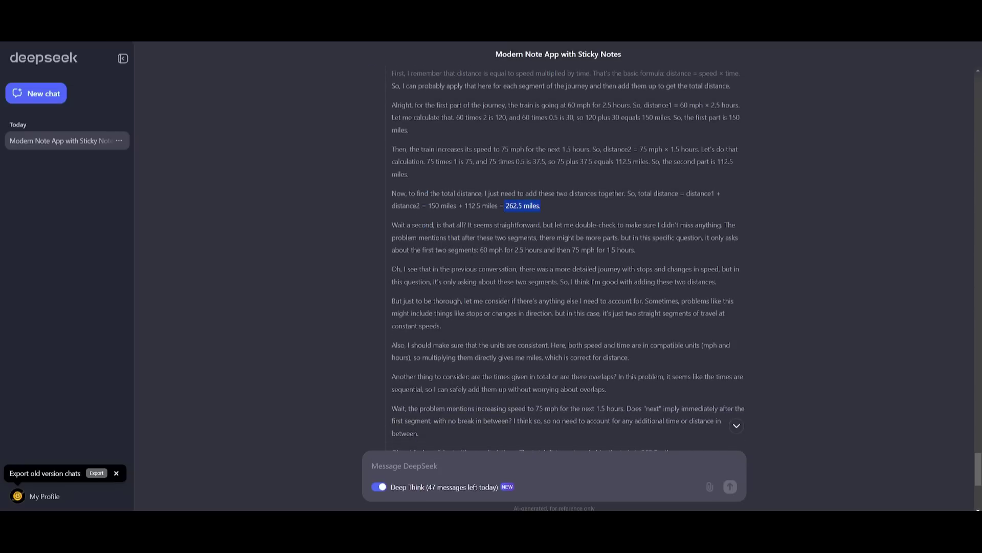
scroll(481, 231, "down", 5)
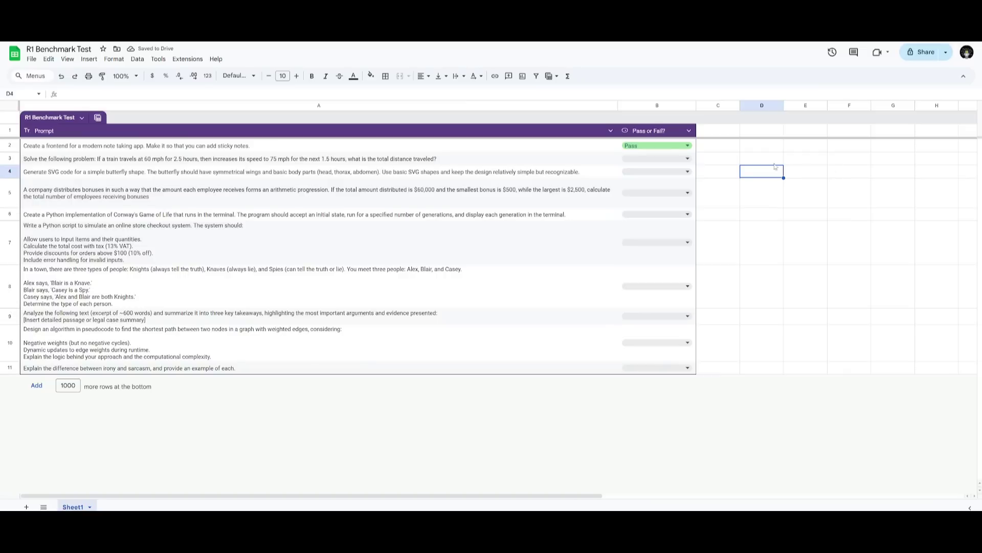
- Mark the train problem Pass in B3 and select the butterfly SVG prompt in A4
left_click(687, 159)
left_click(626, 187)
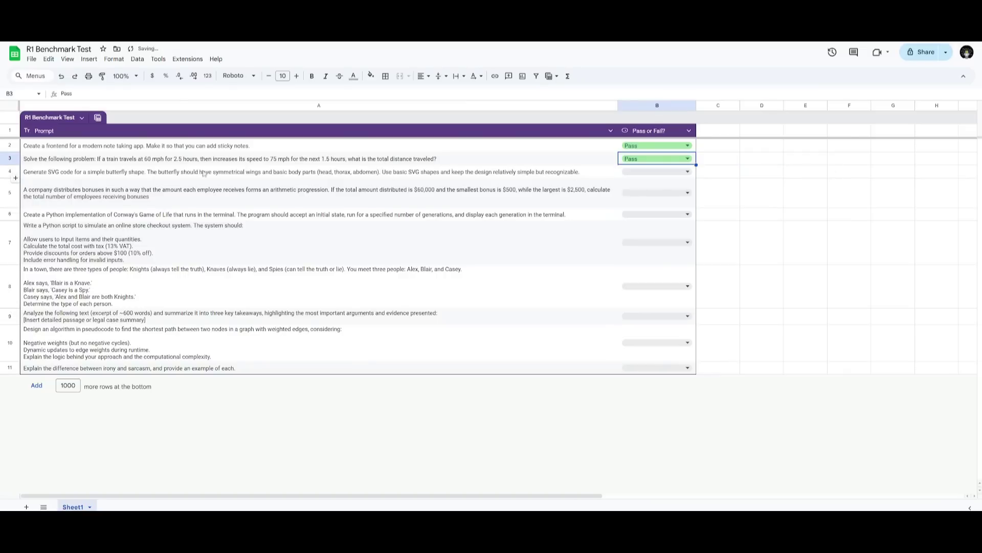
left_click(149, 173)
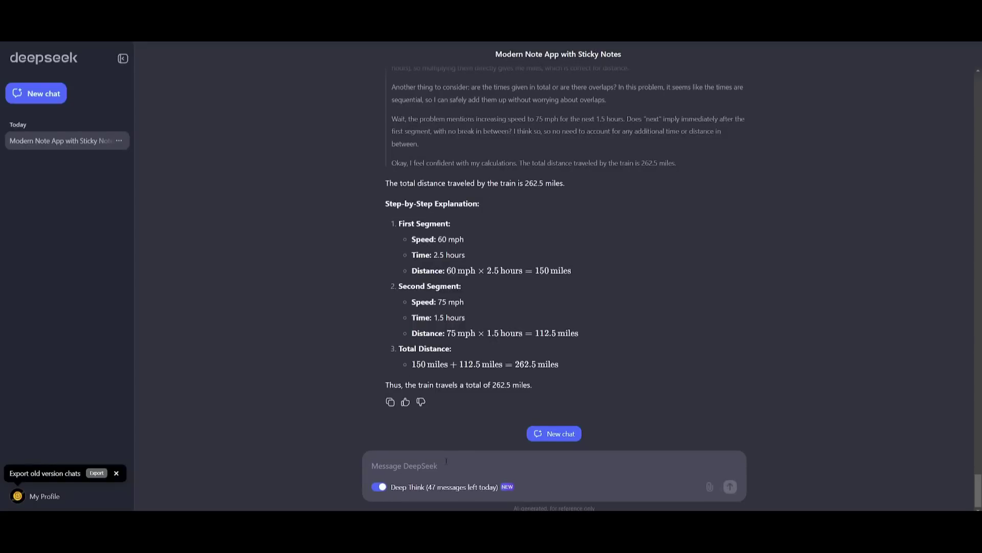
- Send the butterfly SVG prompt and preview the returned code as orange wings on a black body
type("Generate SVG code for a simple butterfly shape. The butterfly should have symmetrical wings and basic body parts (head, thorax, abdomen). Use basic SVG shapes and keep the design relatively simple but recognizable.")
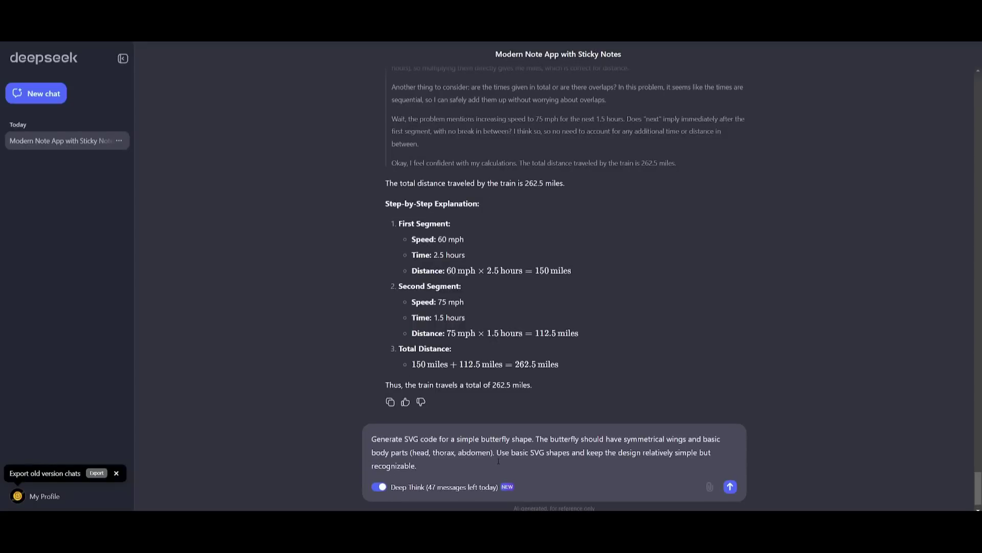
key("Return")
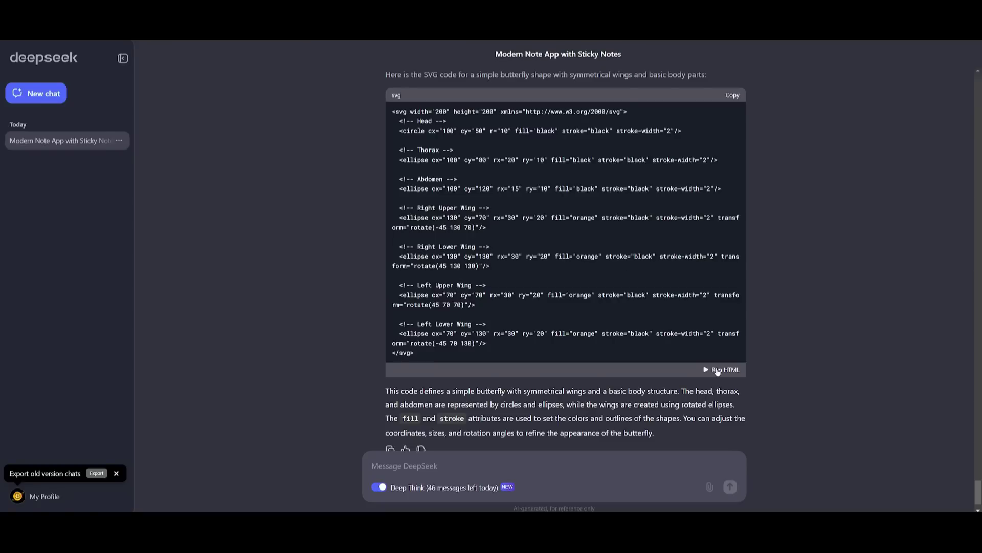
left_click(718, 370)
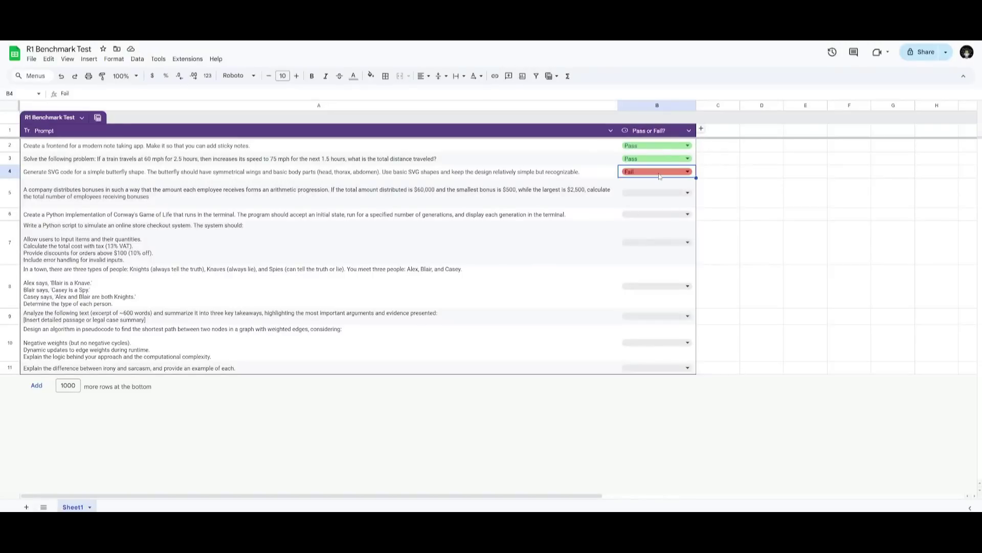
- Grade the butterfly prompt in B4 as Pass and copy the bonus arithmetic-progression prompt from A5
left_click(655, 172)
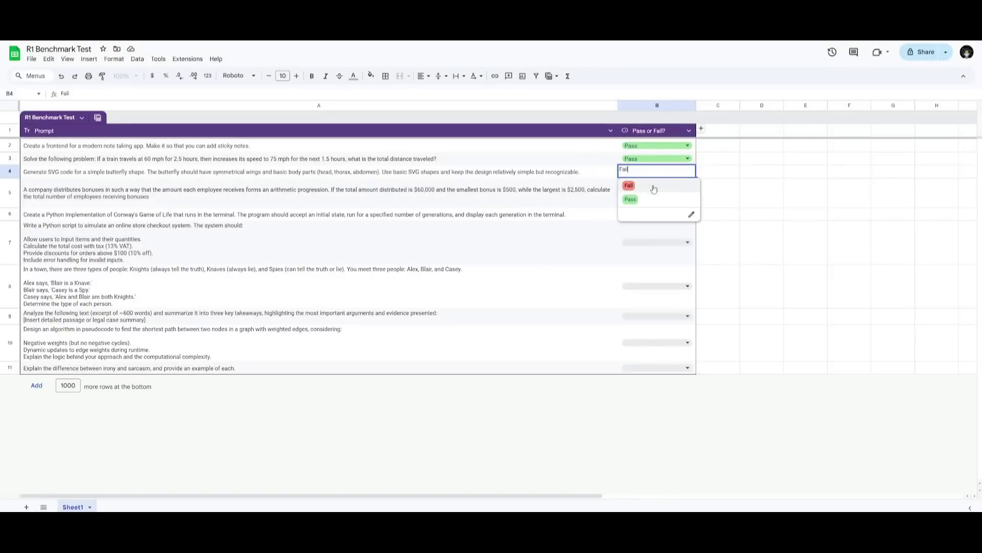
left_click(644, 200)
left_click(91, 196)
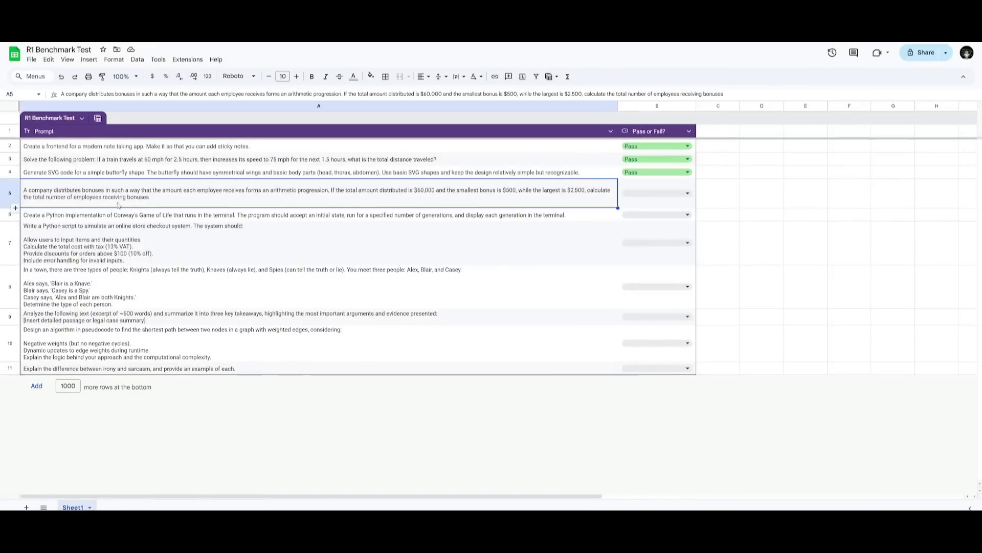
double_click(85, 191)
triple_click(82, 183)
key("ctrl+c")
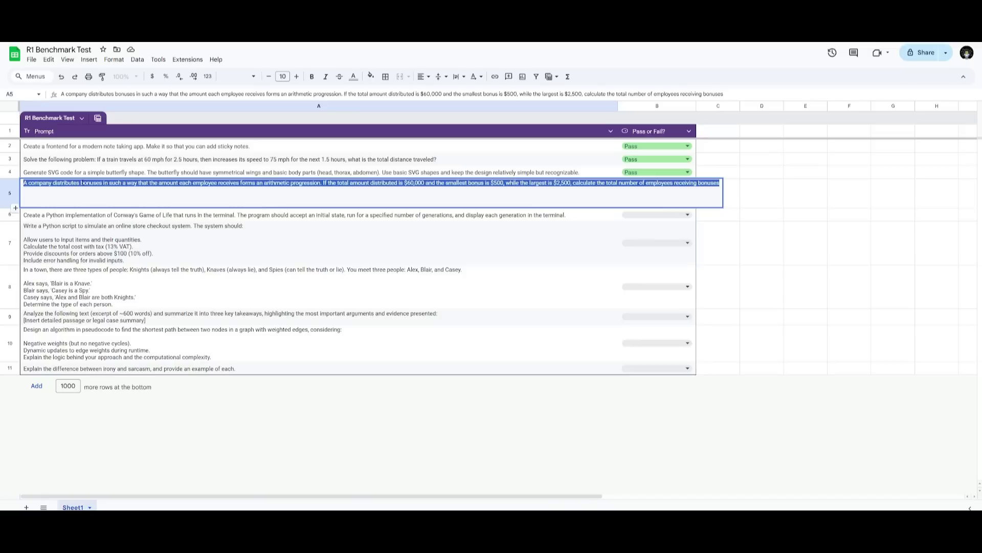
left_click(77, 230)
left_click(77, 204)
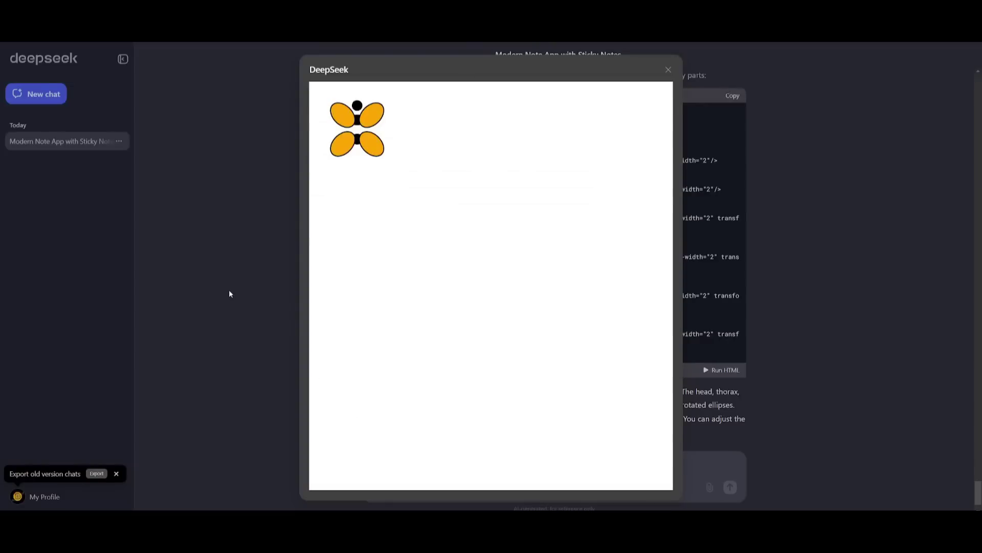
- Close the butterfly preview and send the bonus question, getting 40 employees, verified against 60,000
left_click(229, 289)
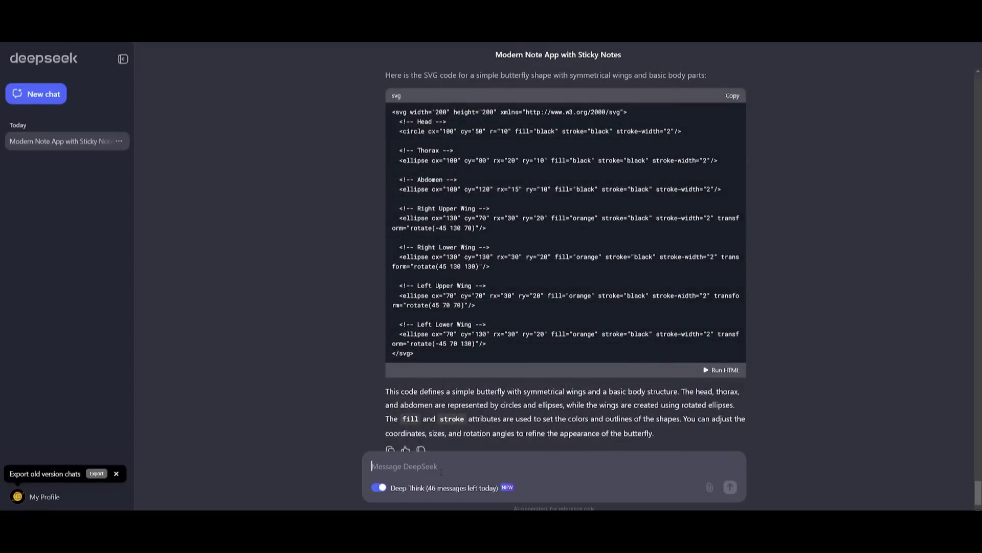
key("ctrl+v")
key("Return")
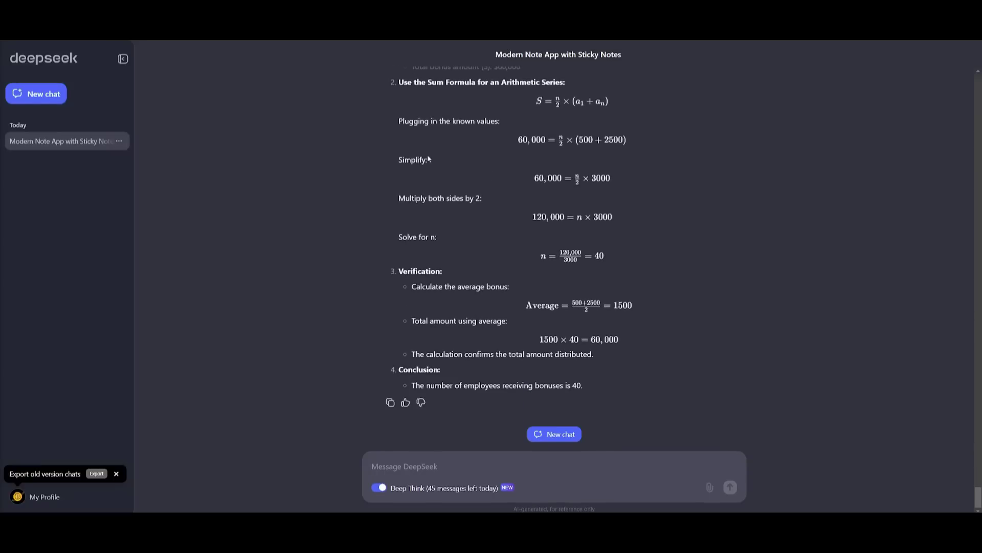
scroll(383, 154, "up", 3)
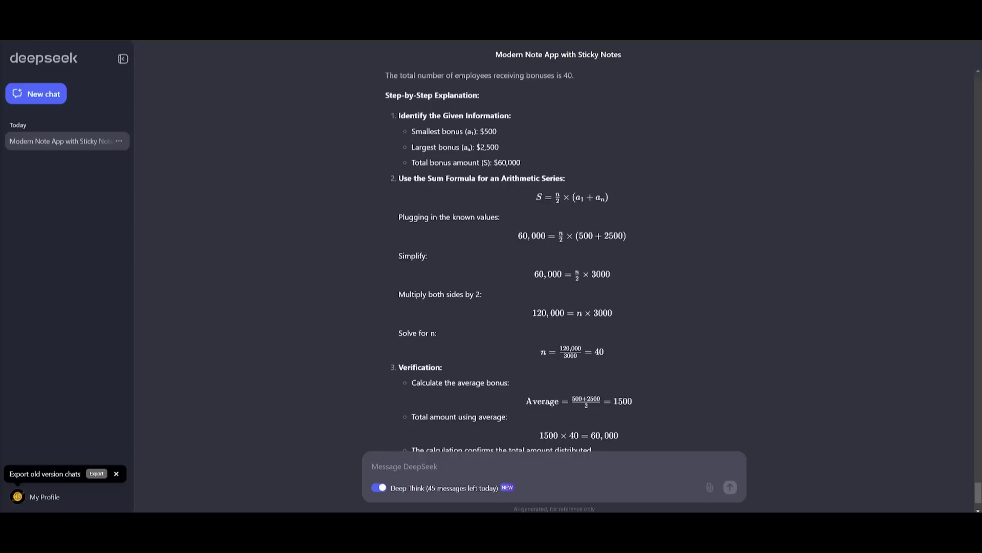
scroll(360, 198, "down", 3)
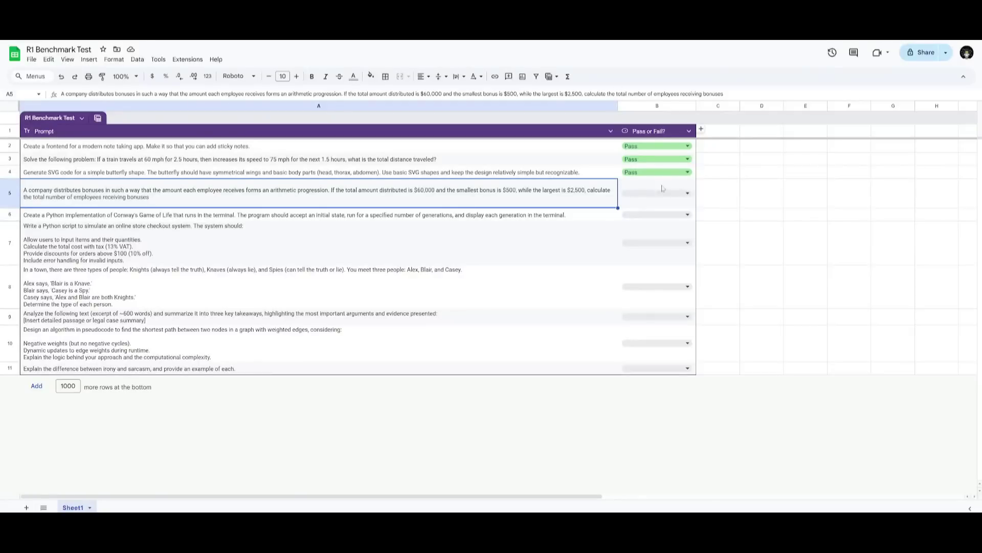
- Set B5 to Pass for the bonus problem
left_click(649, 203)
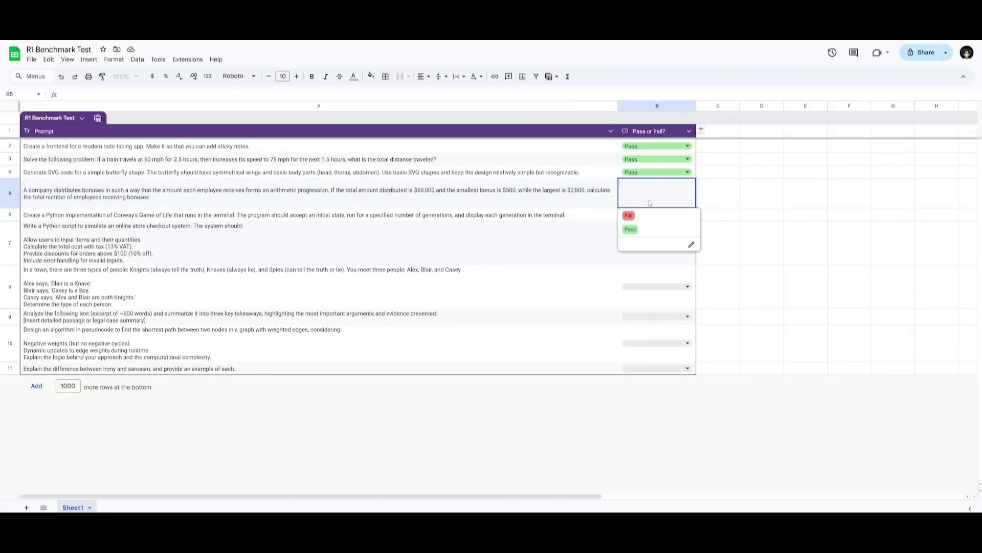
left_click(630, 229)
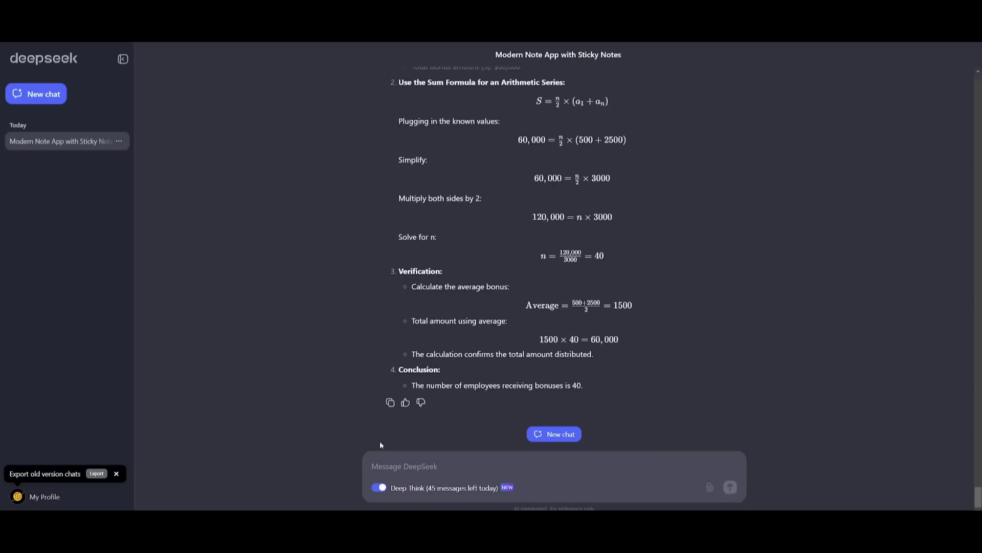
- Send the Game of Life prompt to Deep Think, then bring up its code in VS Code
type("Create a Python implementation of Conway's Game of Life that runs in the terminal. The program should accept an initial state, run for a specified number of generations, and display each generation in the terminal.")
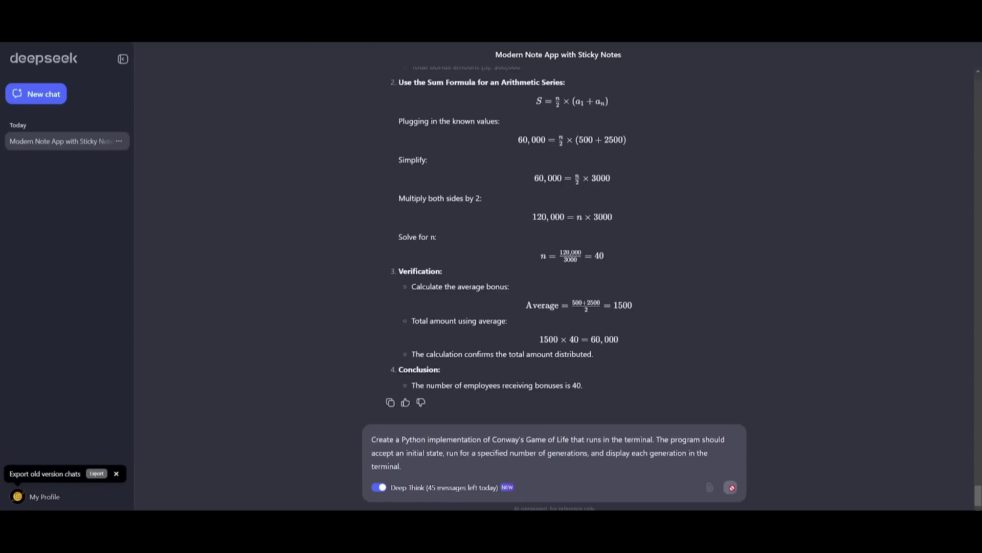
key("Return")
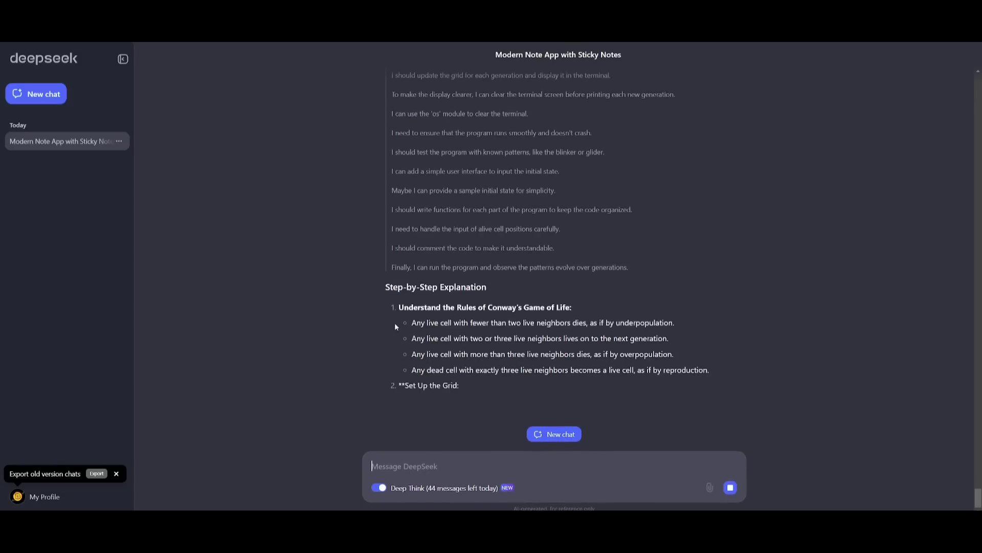
key("alt+Tab")
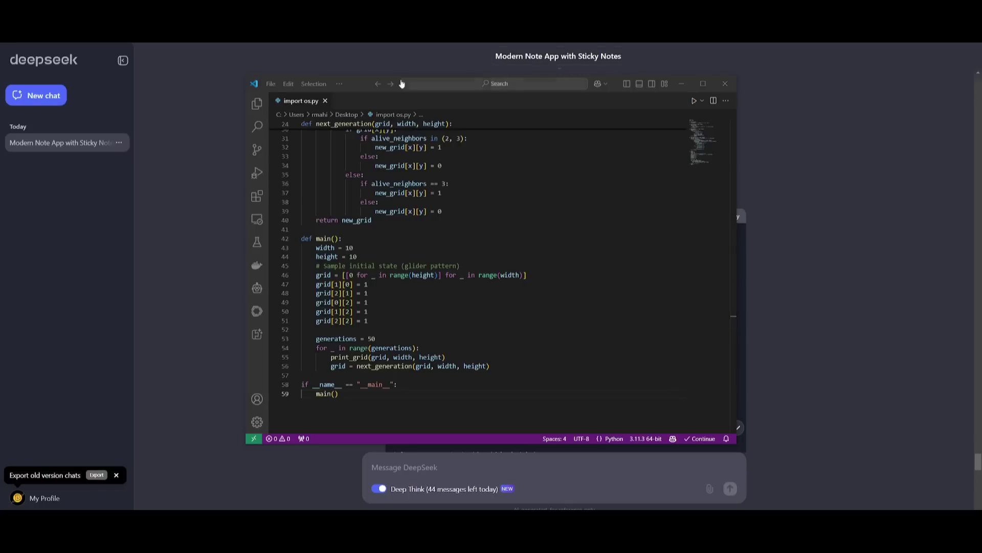
- Reposition VS Code and run the Game of Life script, printing the glider's generations
left_click_drag(367, 88, 341, 91)
left_click(666, 108)
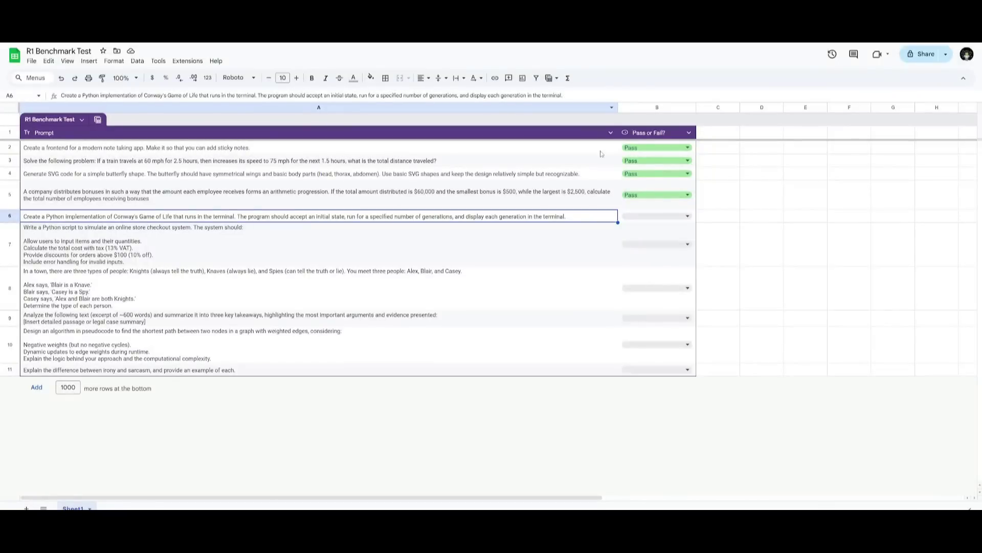
- Grade the Game of Life prompt in B6 as Pass and copy the checkout-system prompt from A7
left_click(631, 216)
left_click(630, 244)
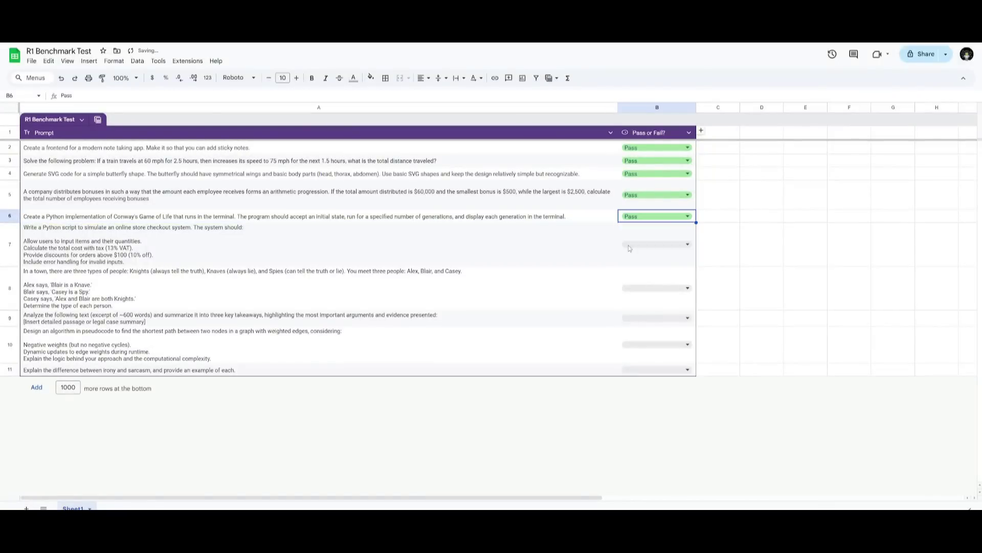
left_click(134, 262)
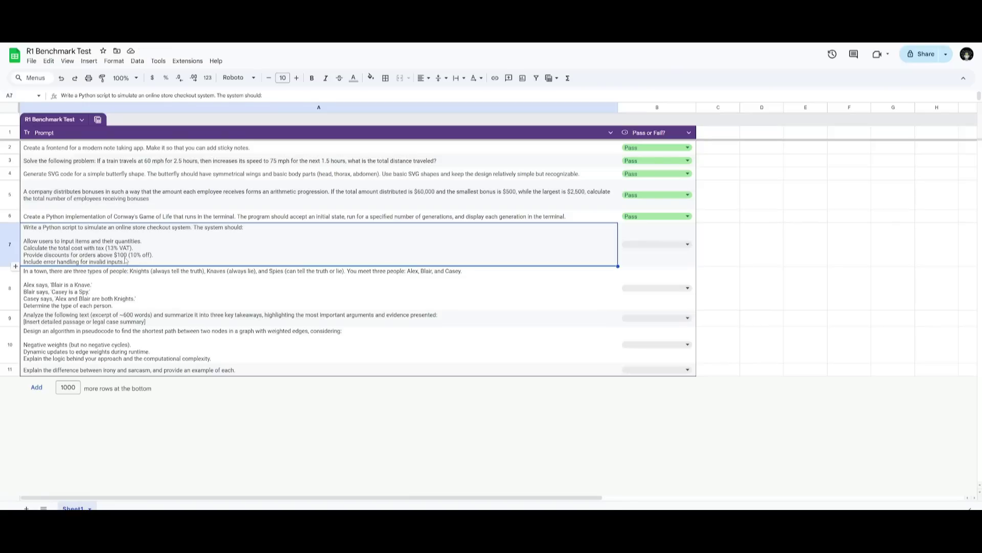
double_click(125, 261)
left_click_drag(125, 261, 18, 220)
key("ctrl+c")
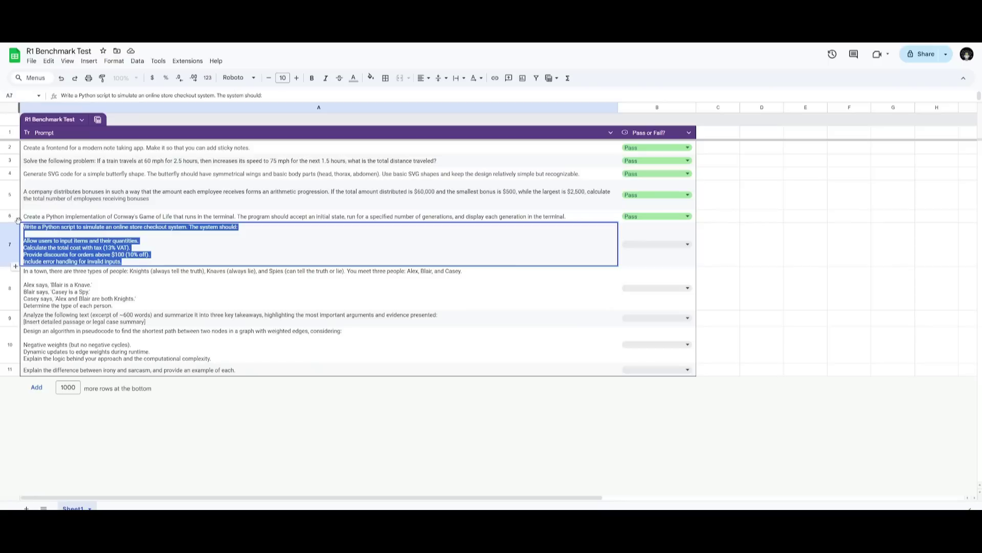
left_click(59, 230)
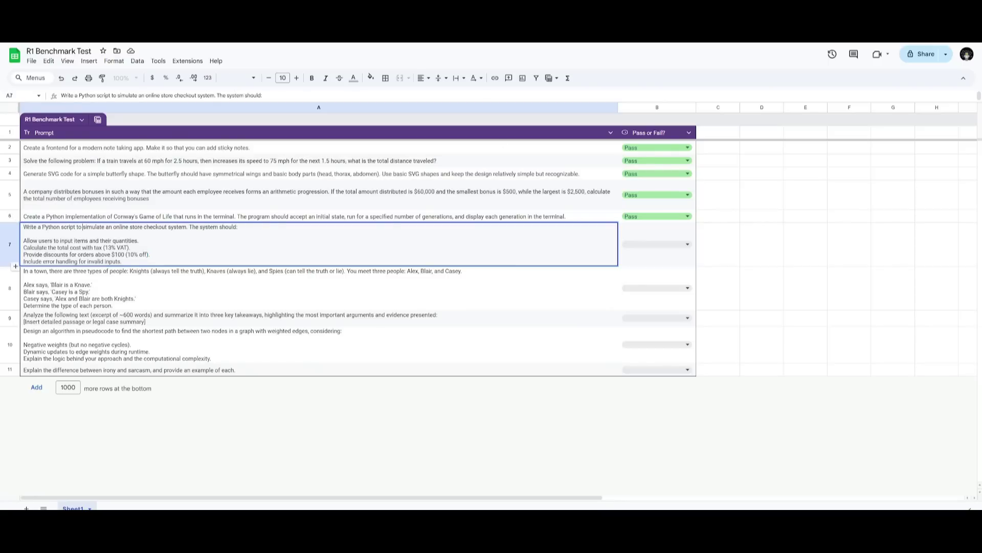
key("alt+Tab")
- Paste and send the checkout-system prompt, then review the six-step plan with 13% VAT and 10% discount
left_click(448, 498)
key("ctrl+v")
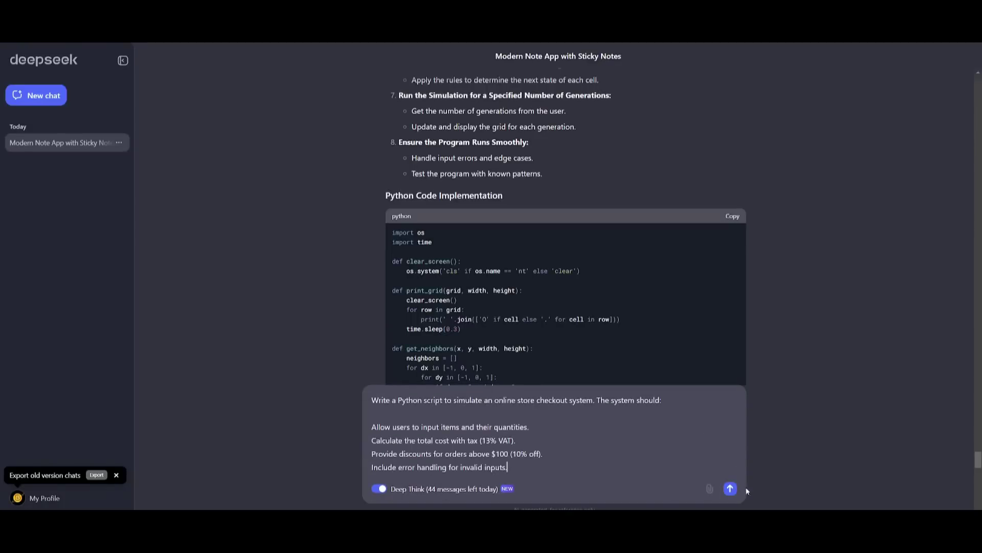
left_click(729, 489)
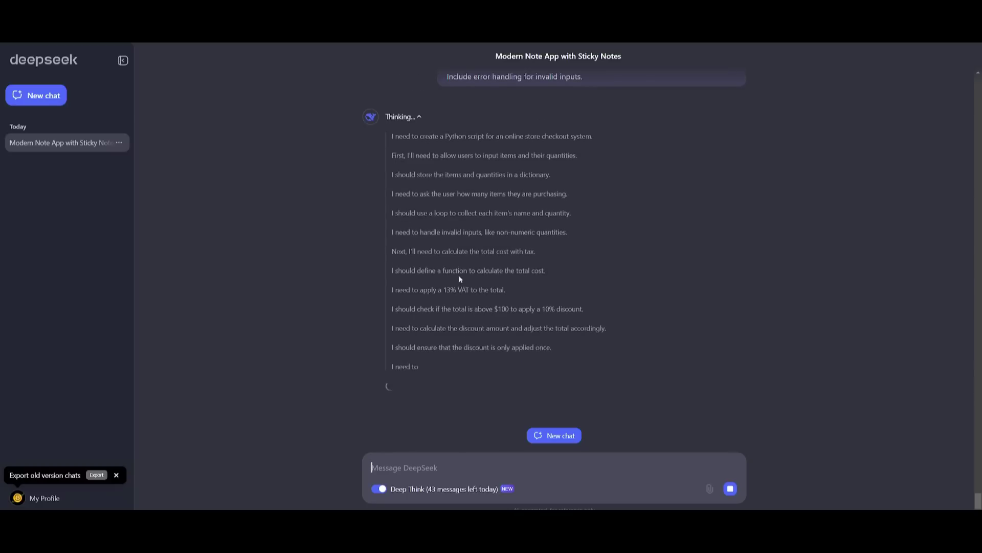
scroll(299, 215, "up", 2)
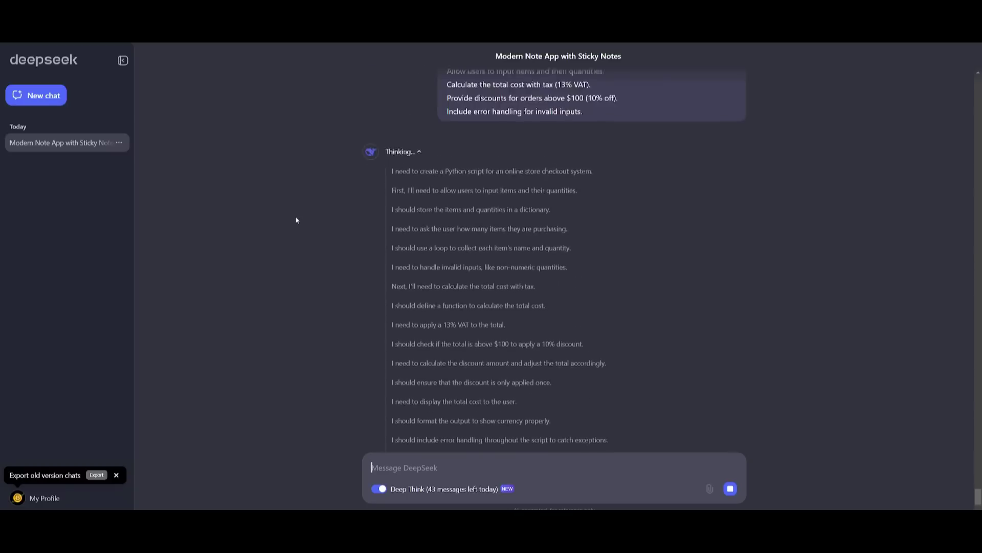
scroll(296, 220, "up", 2)
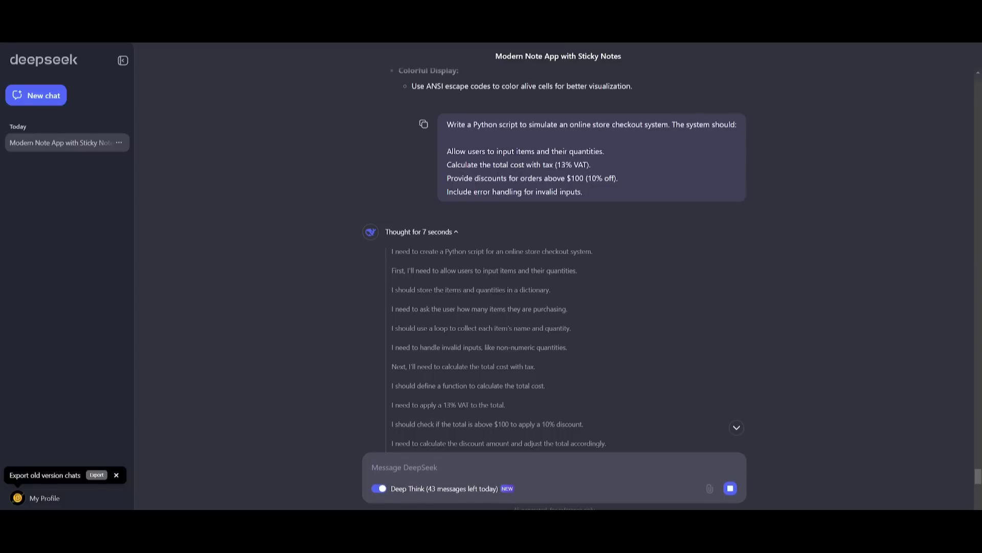
scroll(410, 185, "down", 10)
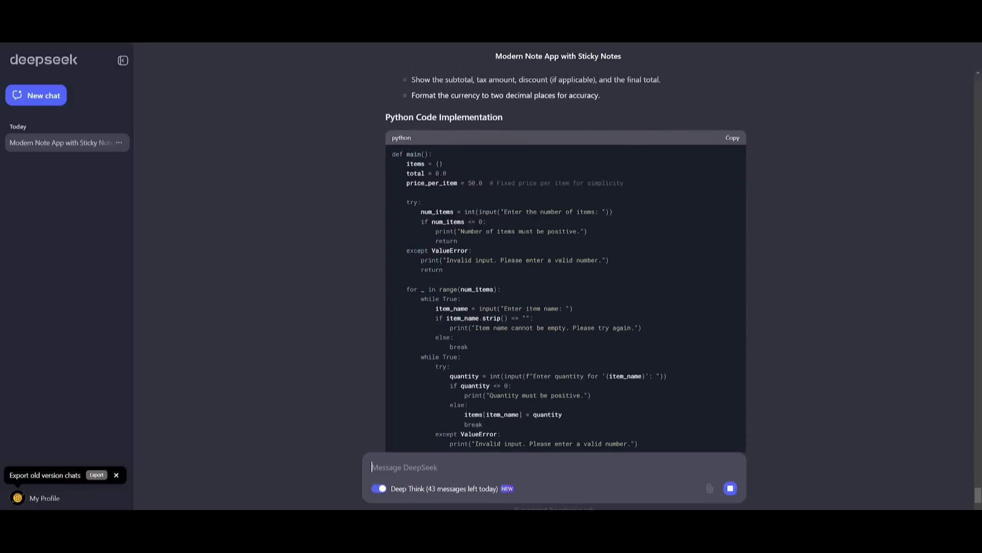
scroll(631, 264, "up", 3)
- Inspect main()'s opening lines, the fixed 50.0 item price and the item-count input validation
scroll(567, 258, "up", 3)
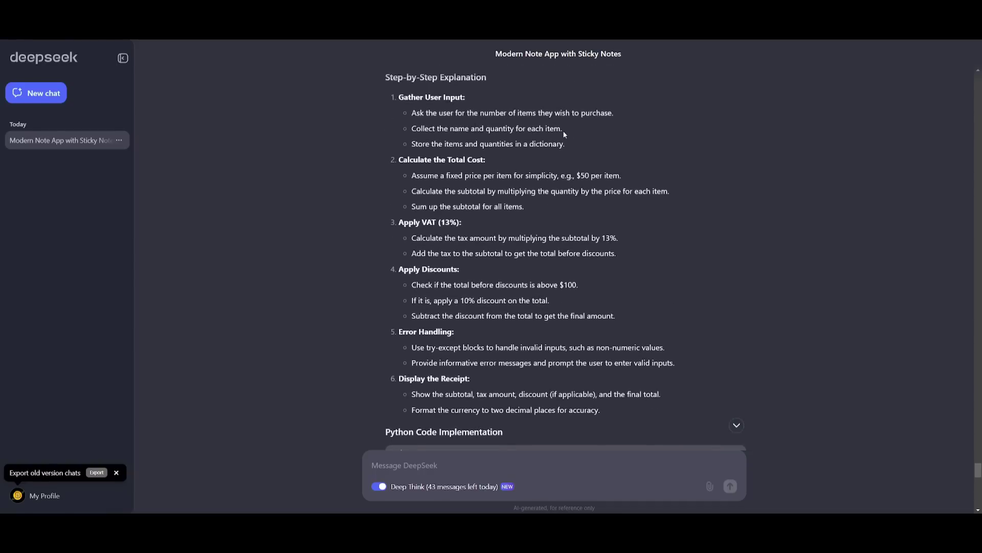
scroll(410, 152, "down", 5)
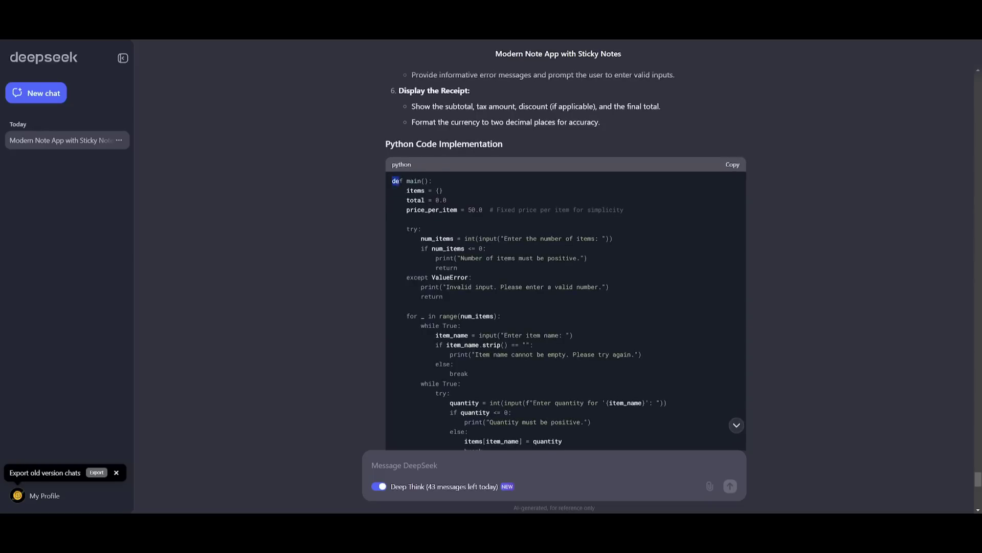
left_click_drag(391, 181, 635, 215)
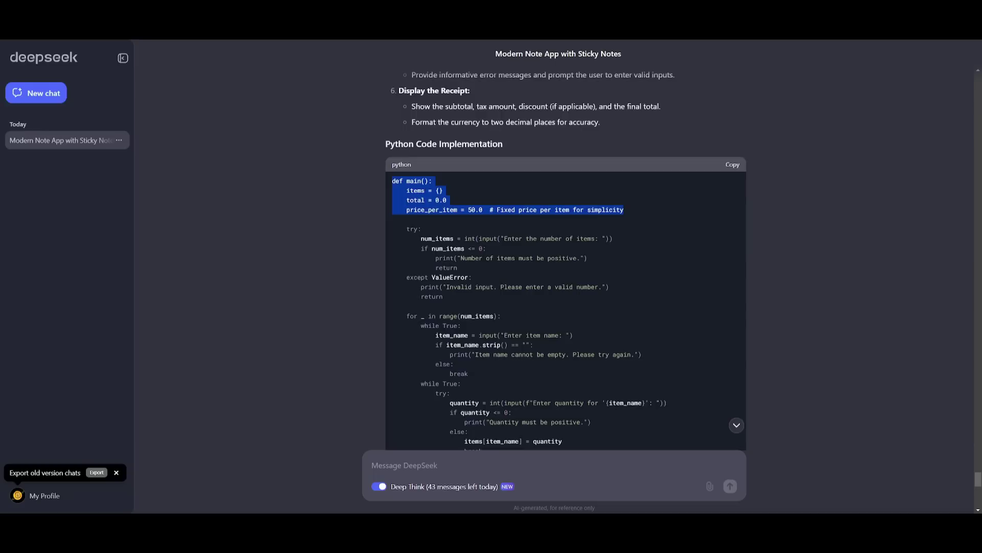
left_click(473, 192)
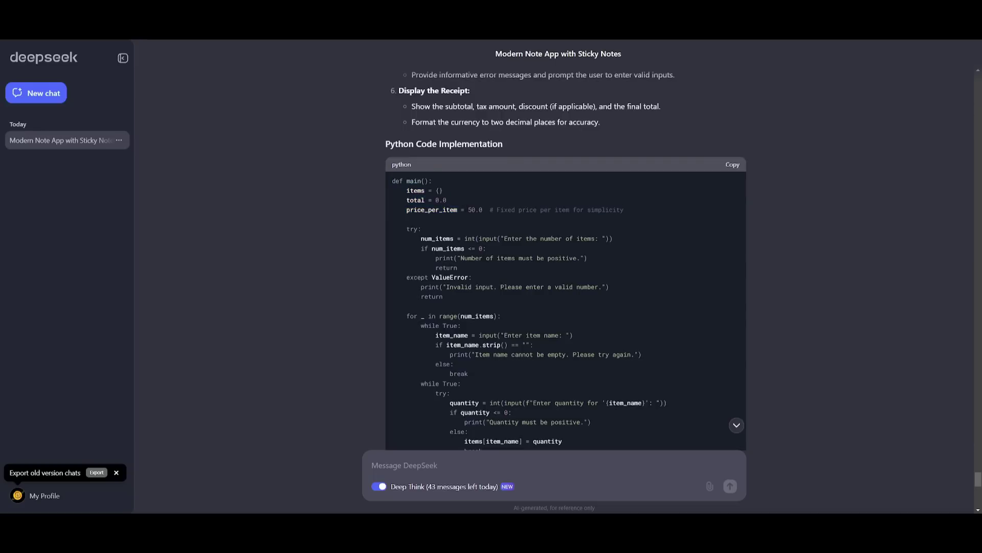
double_click(475, 210)
left_click(475, 210)
left_click_drag(408, 229, 486, 299)
left_click(487, 300)
- Inspect the item entry loop, the subtotal calculation and the 0.13 tax rate
scroll(495, 283, "down", 4)
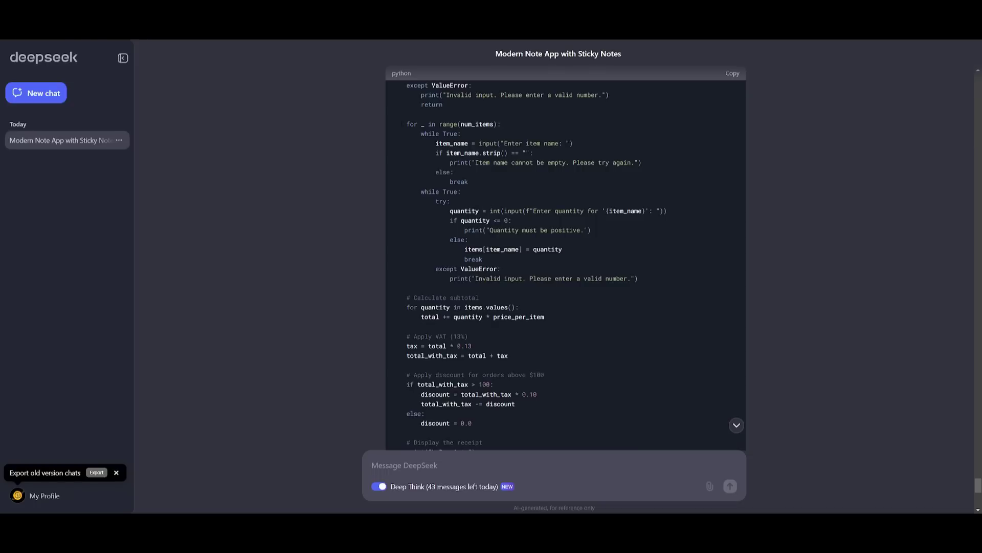
left_click_drag(404, 124, 658, 278)
left_click(533, 277)
left_click_drag(405, 296, 562, 319)
left_click(562, 319)
scroll(564, 308, "down", 2)
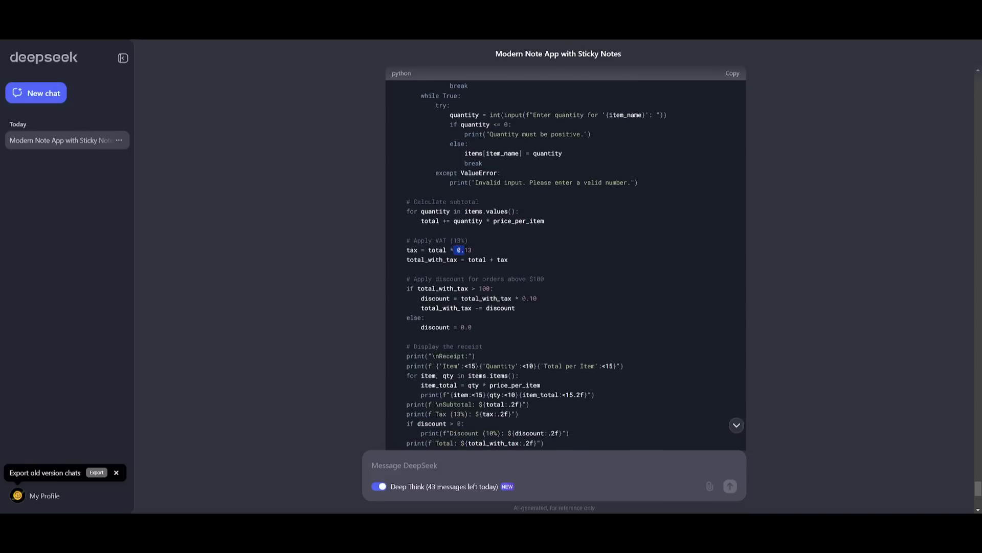
left_click_drag(456, 250, 473, 250)
left_click(463, 250)
scroll(432, 262, "down", 1)
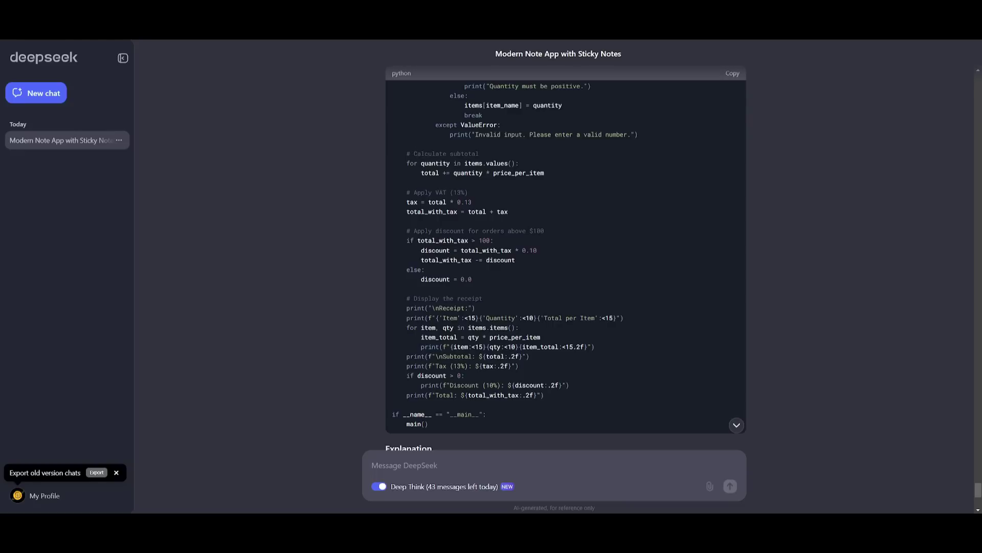
- Finish reading the checkout explanation and paste the Knights, Knaves and Spies puzzle into the message box
scroll(565, 256, "down", 2)
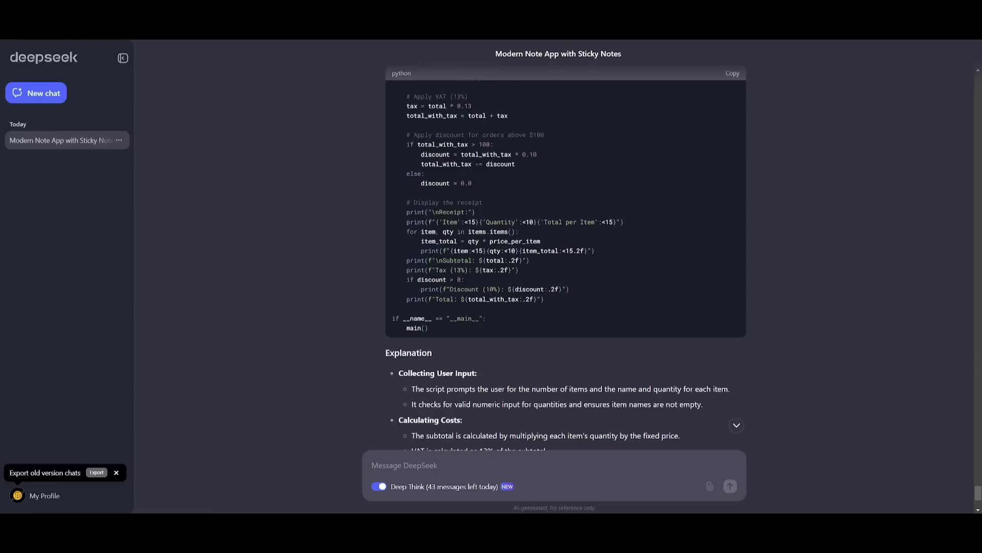
scroll(429, 244, "down", 2)
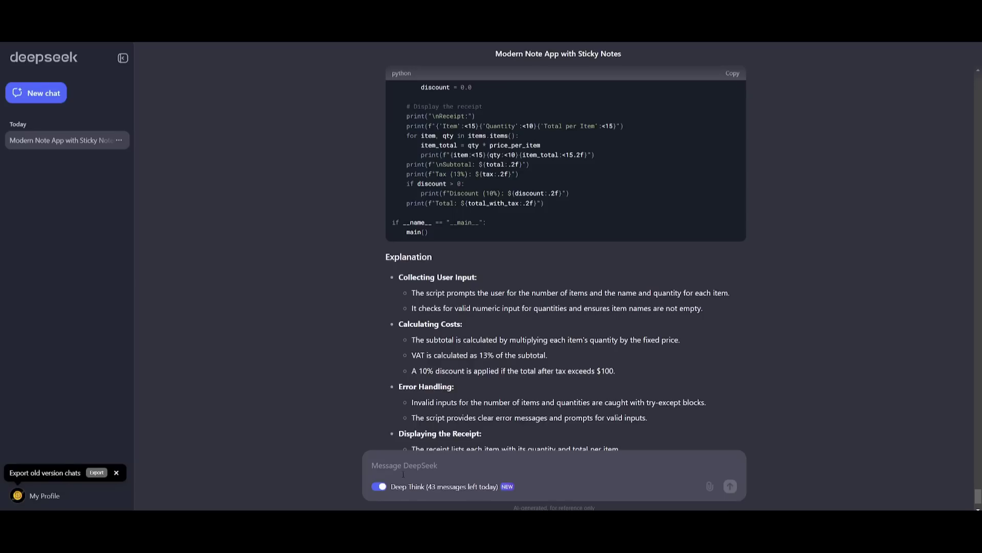
left_click(403, 474)
type("In a town, there are three types of people: Knights (always tell the truth), Knaves (always lie), and Spies (can tell the truth or lie). You meet three people: Alex, Blair, and Casey.  Alex says, 'Blair is a Knave.' Blair says, 'Casey is a Spy.' Casey says, 'Alex and Blair are both Knights.' Determine the type of each person.")
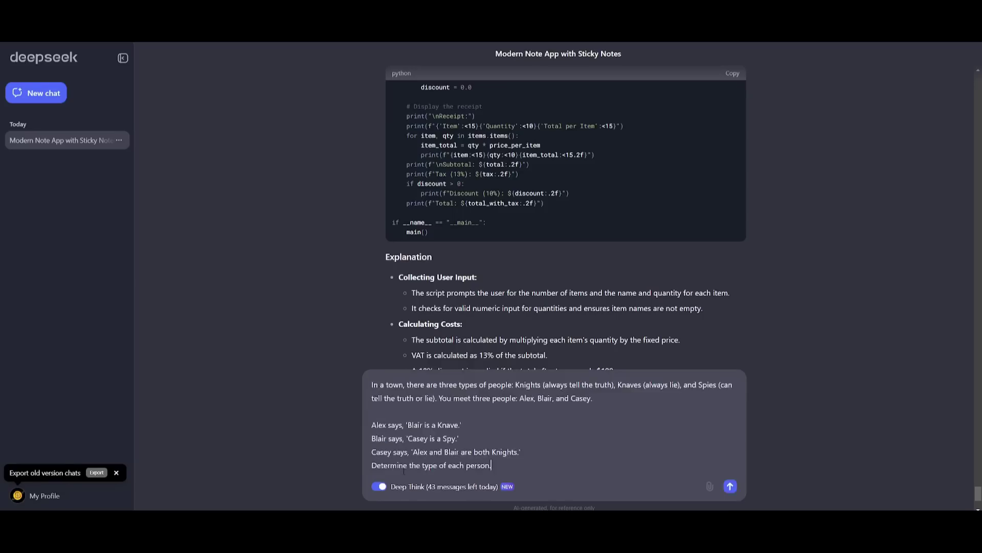
- Send the knights, knaves and spies puzzle with Deep Think and scroll back through its reasoning
key("Return")
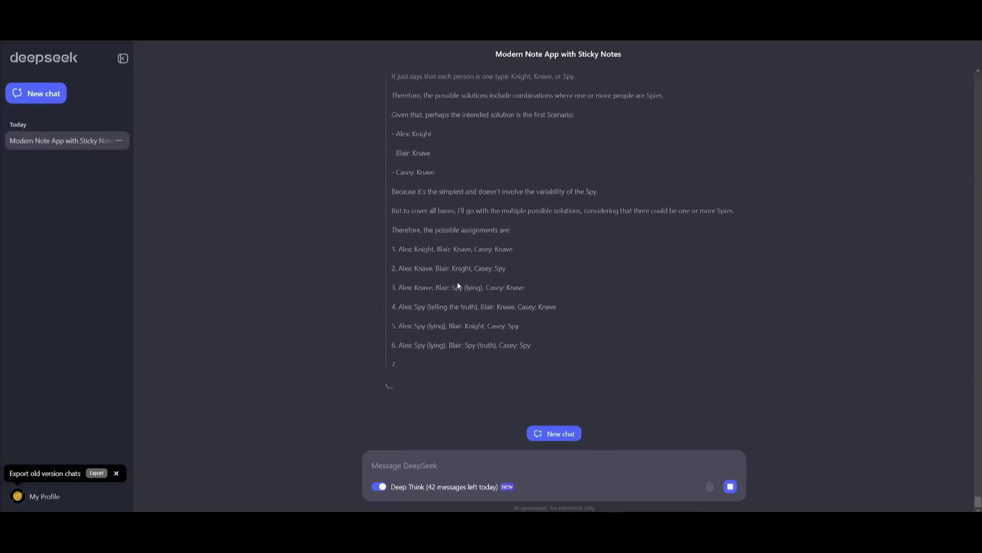
scroll(496, 310, "up", 10)
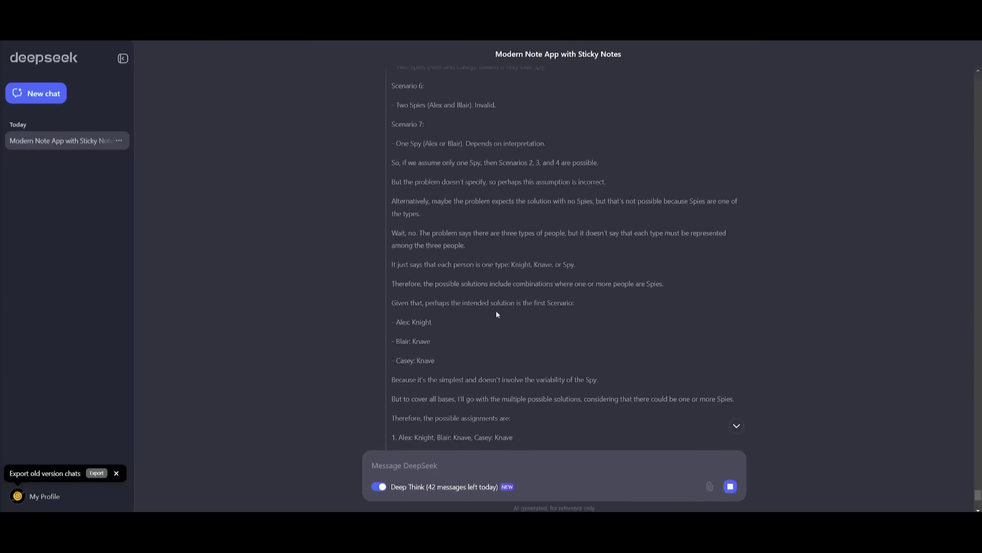
scroll(496, 310, "up", 15)
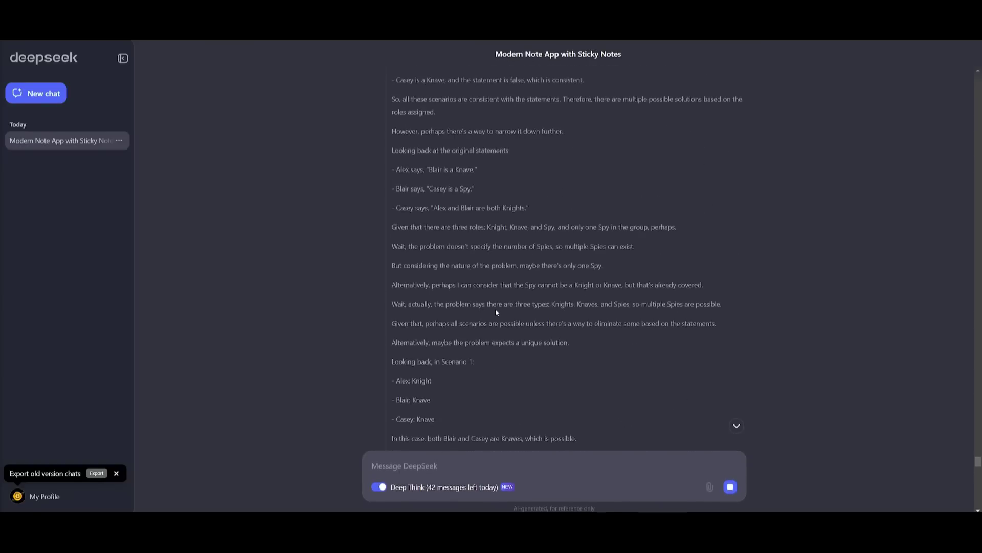
scroll(495, 308, "up", 15)
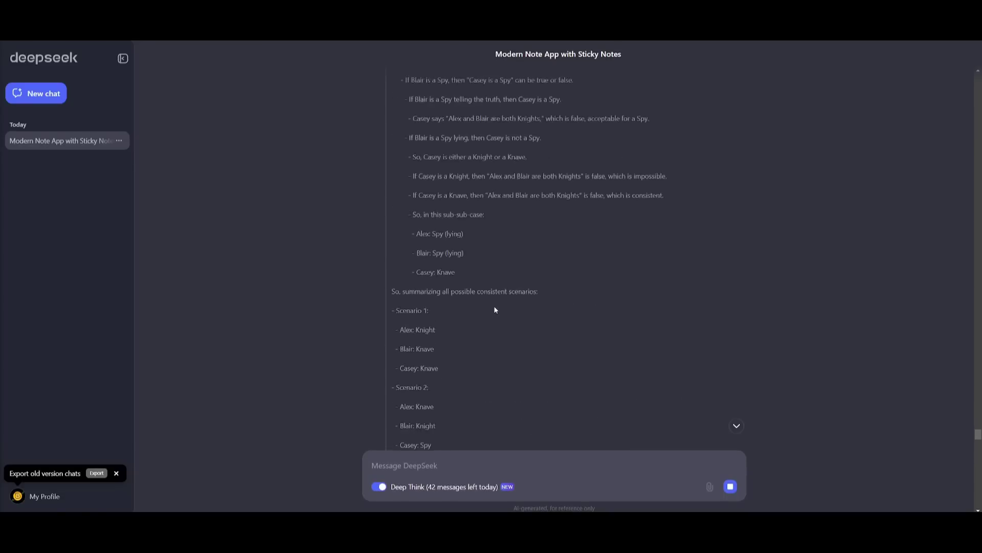
scroll(496, 303, "up", 15)
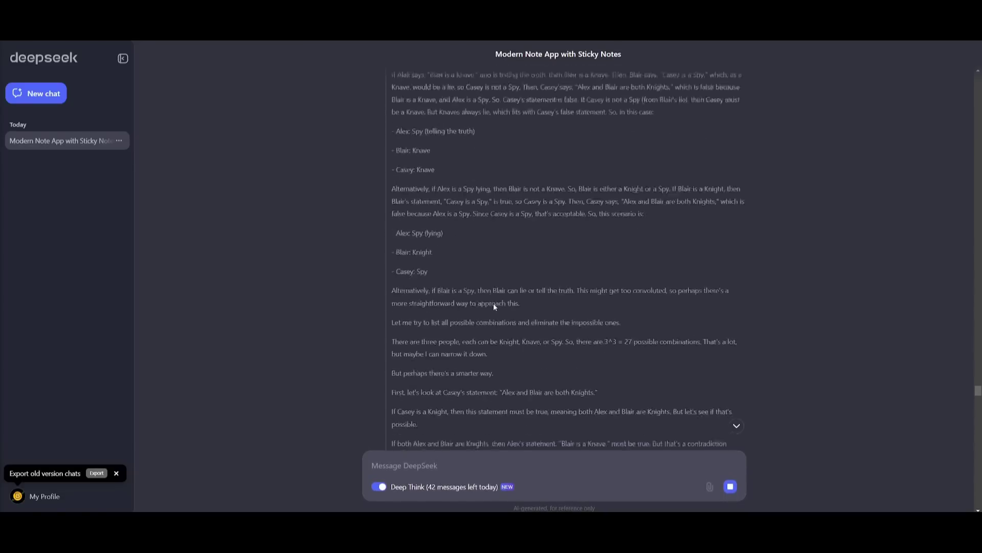
scroll(492, 304, "up", 3)
- Read down through the seven consistent scenarios and the multiple-valid-solutions conclusion
scroll(490, 303, "down", 4)
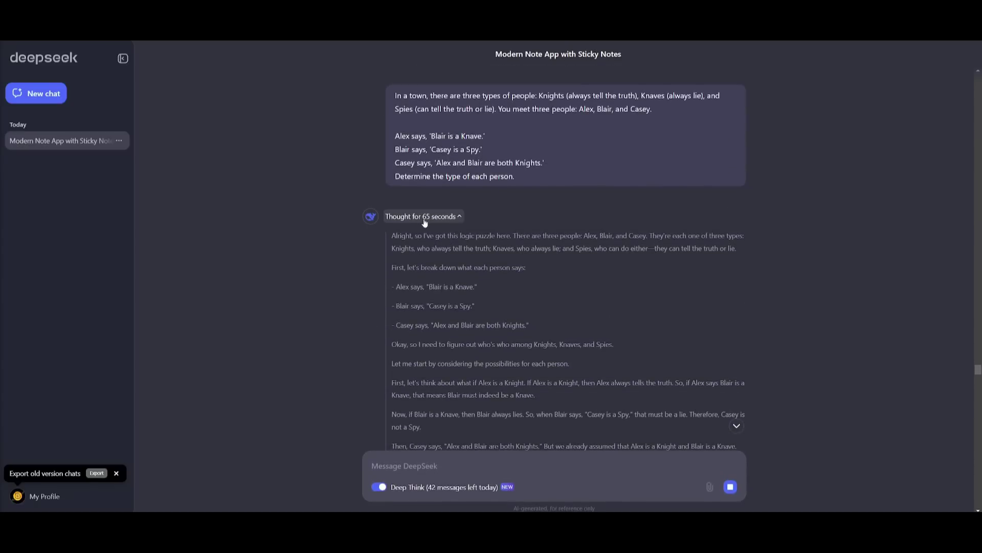
scroll(554, 259, "down", 1)
scroll(444, 197, "down", 15)
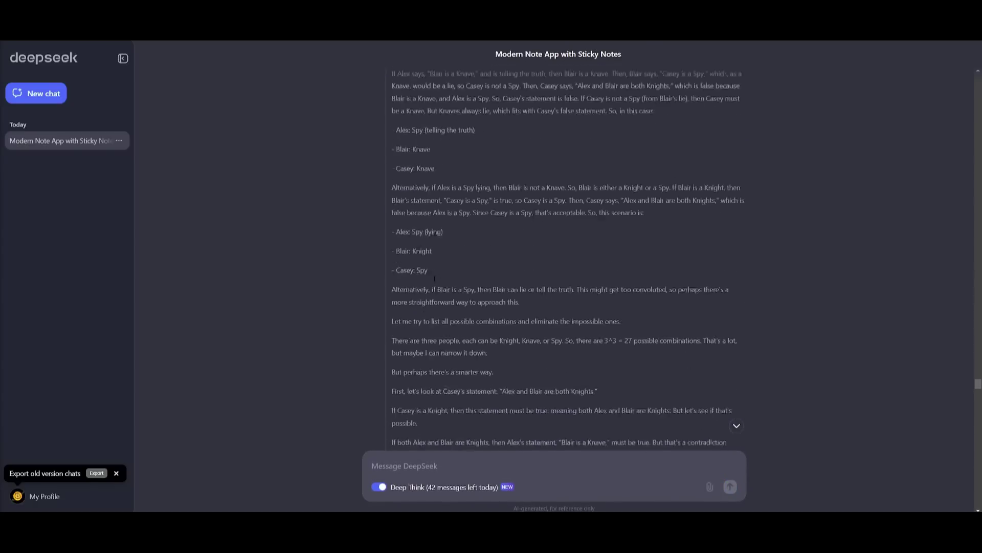
scroll(444, 196, "down", 15)
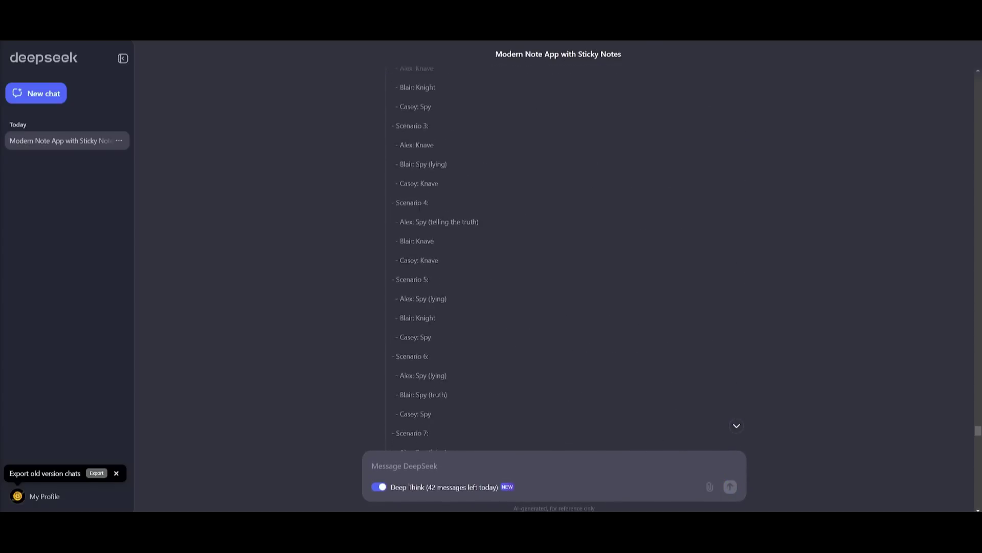
scroll(416, 252, "down", 10)
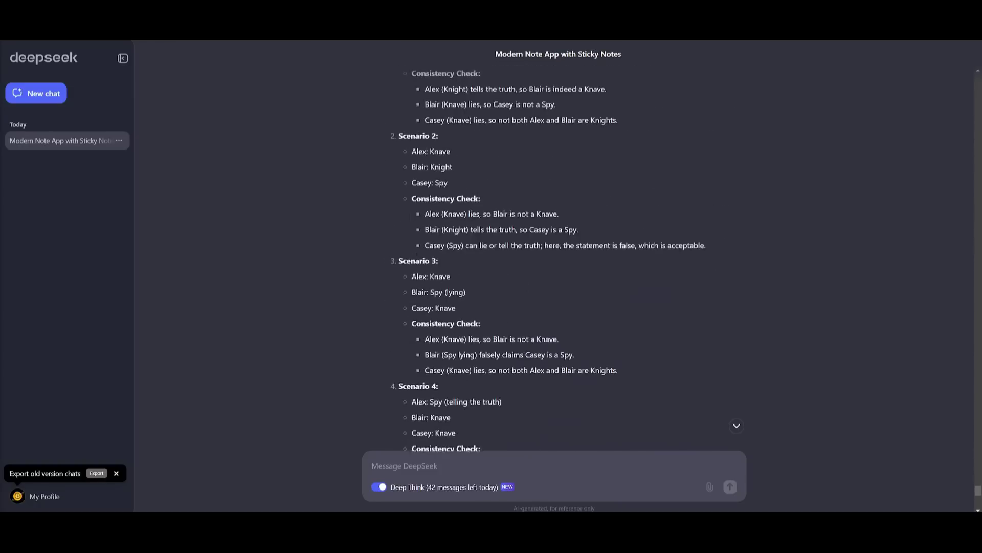
scroll(416, 254, "up", 5)
scroll(416, 256, "down", 10)
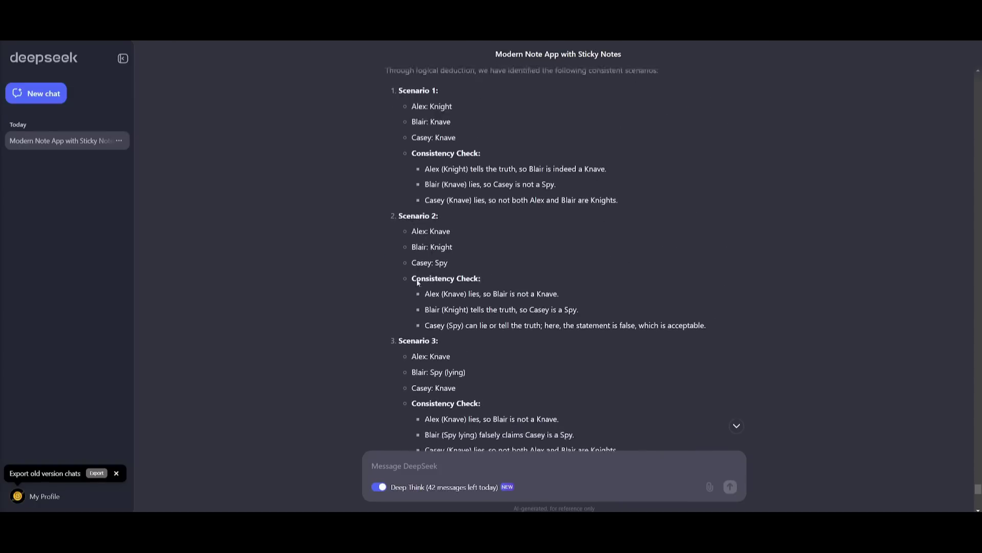
scroll(429, 327, "down", 7)
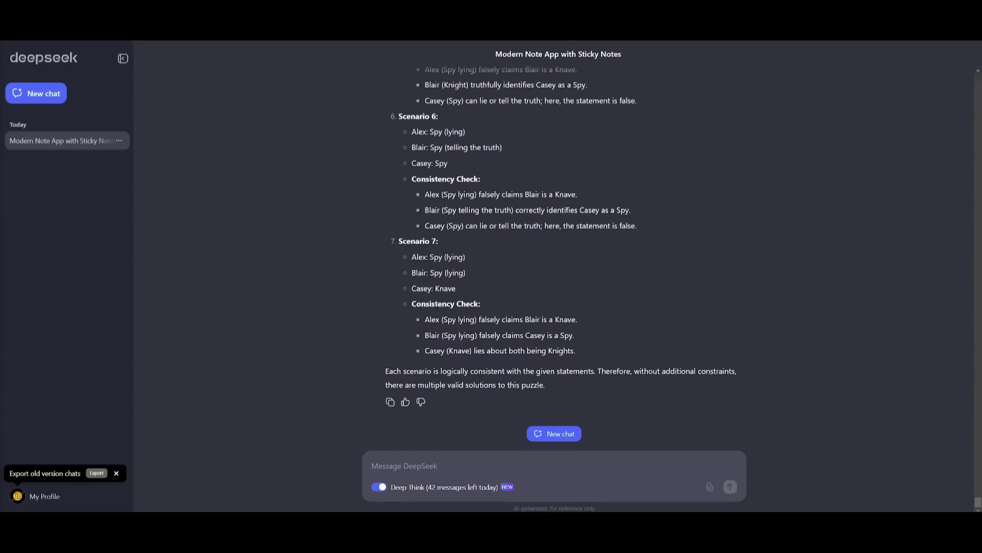
scroll(513, 258, "up", 13)
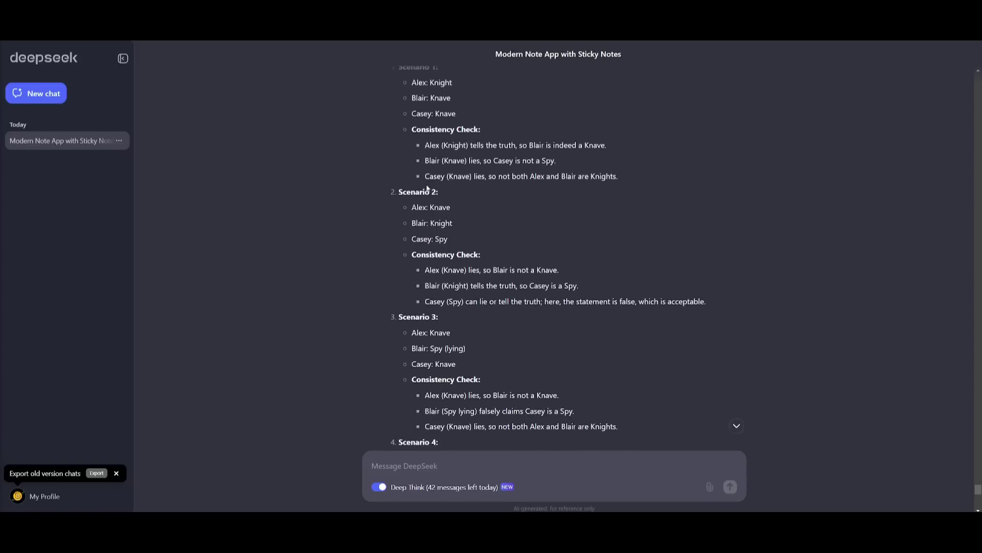
scroll(428, 189, "up", 4)
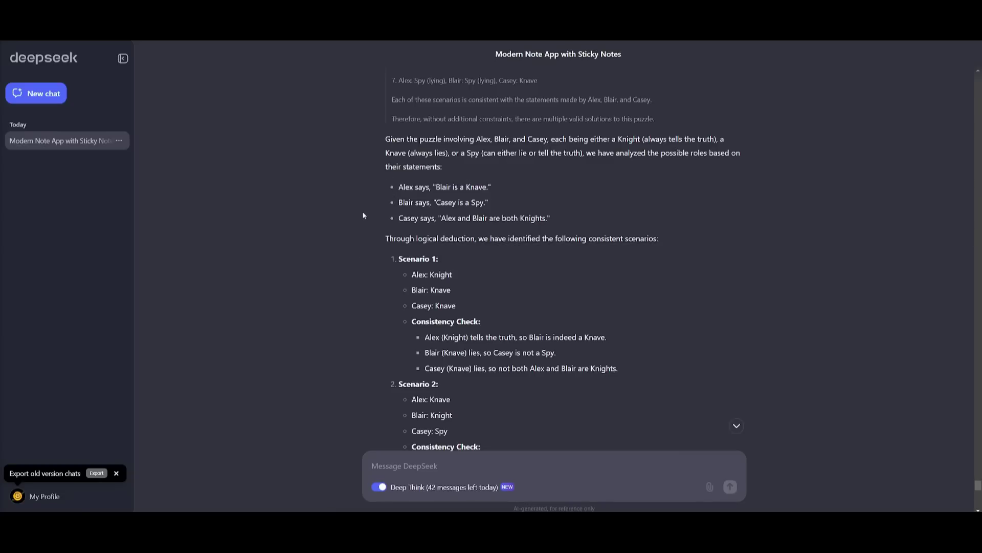
scroll(390, 217, "down", 15)
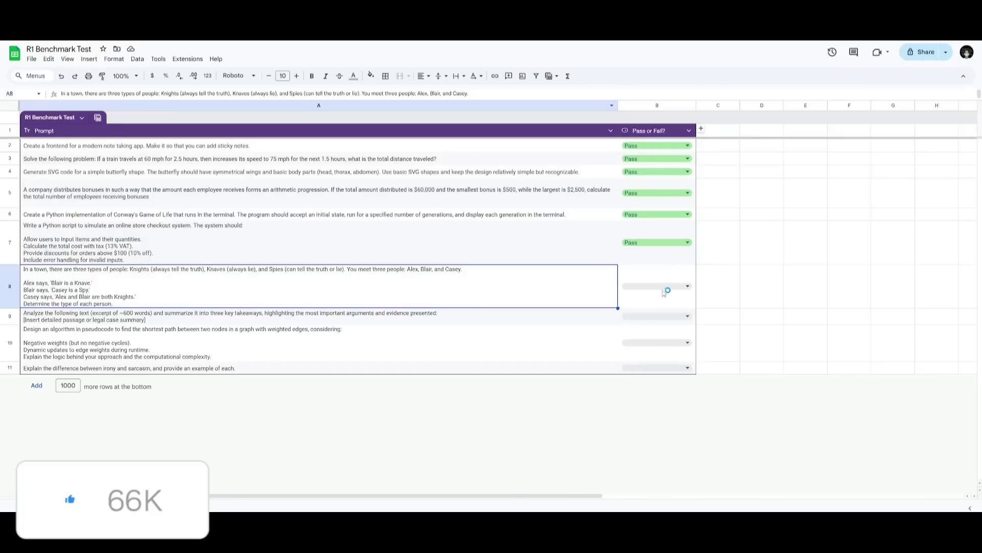
- Grade row 8's logic puzzle as Pass and select the row 9 text-analysis prompt in A9
left_click(665, 287)
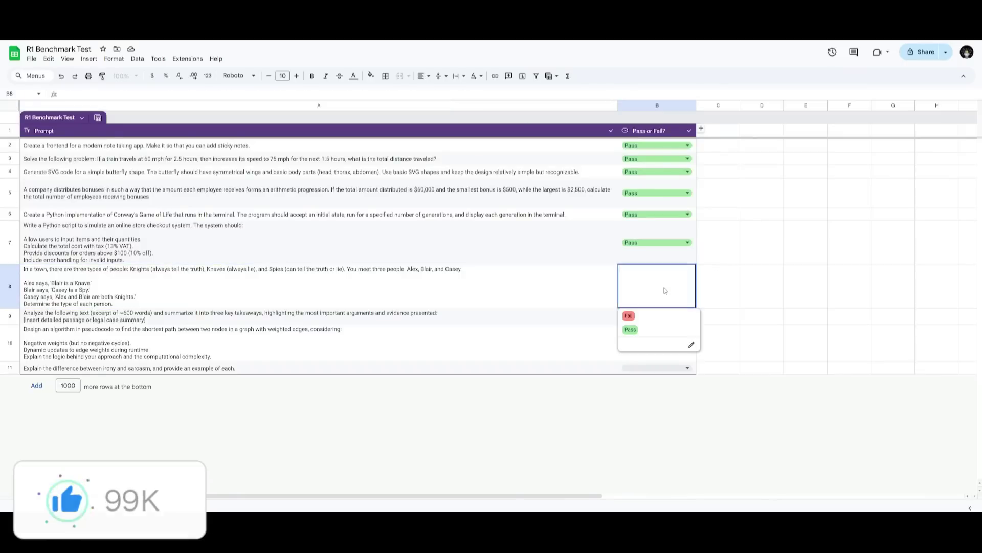
left_click(632, 329)
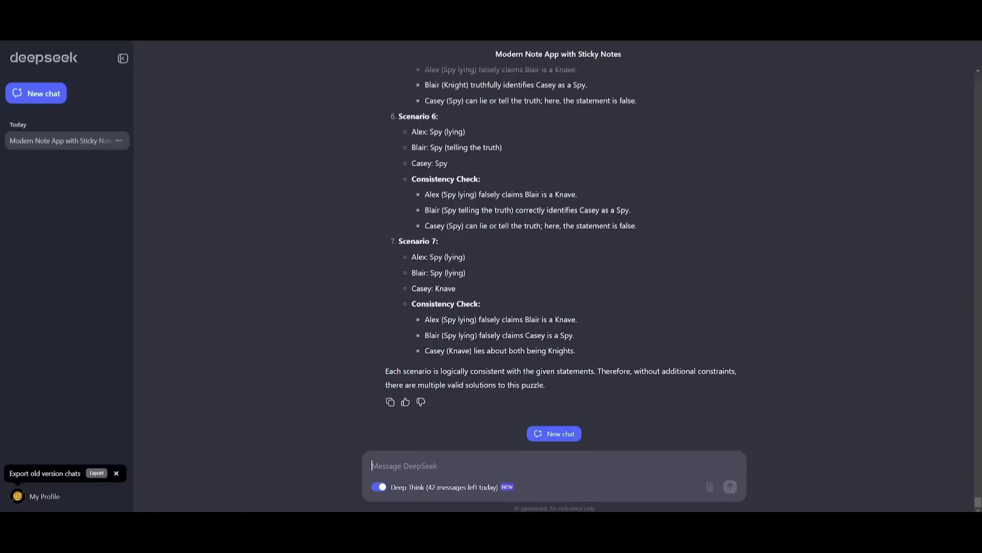
scroll(413, 101, "up", 5)
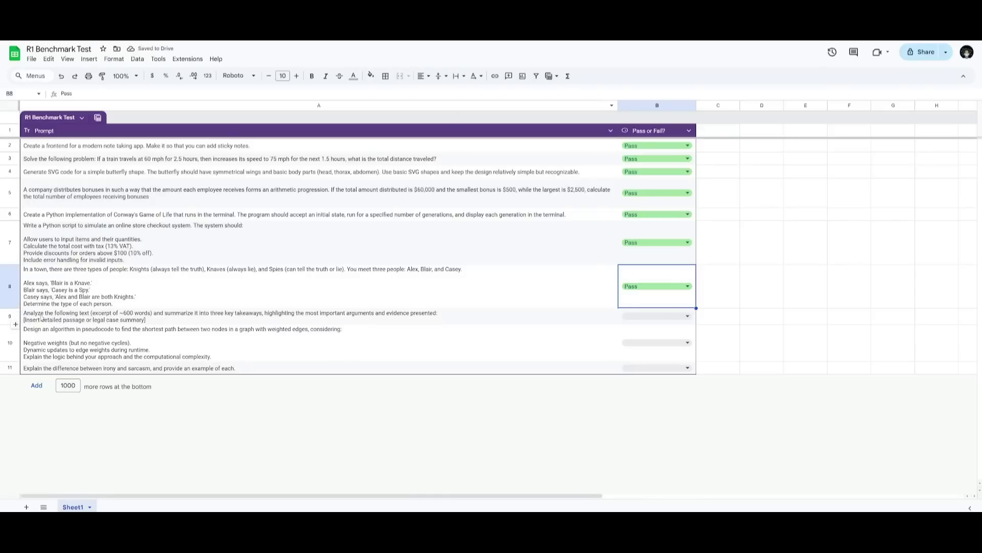
left_click(51, 320)
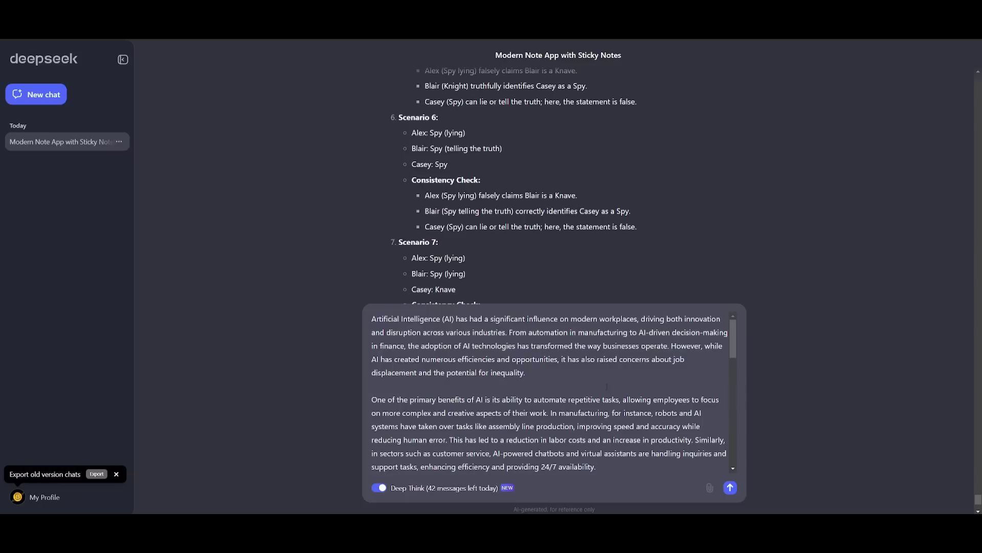
- Send the essay summarisation prompt and review the eight-section answer on AI in workplaces
scroll(544, 372, "down", 1)
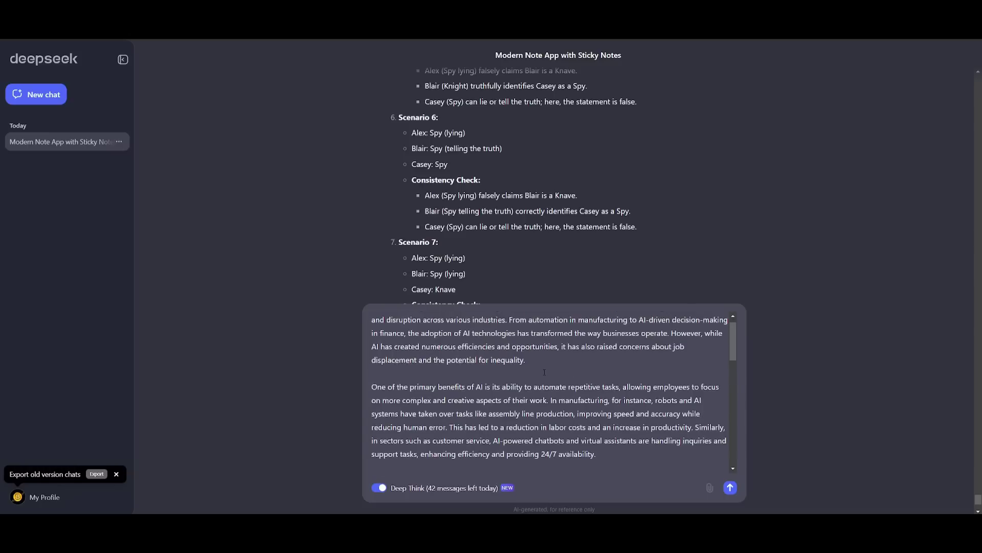
scroll(545, 372, "down", 10)
left_click(727, 488)
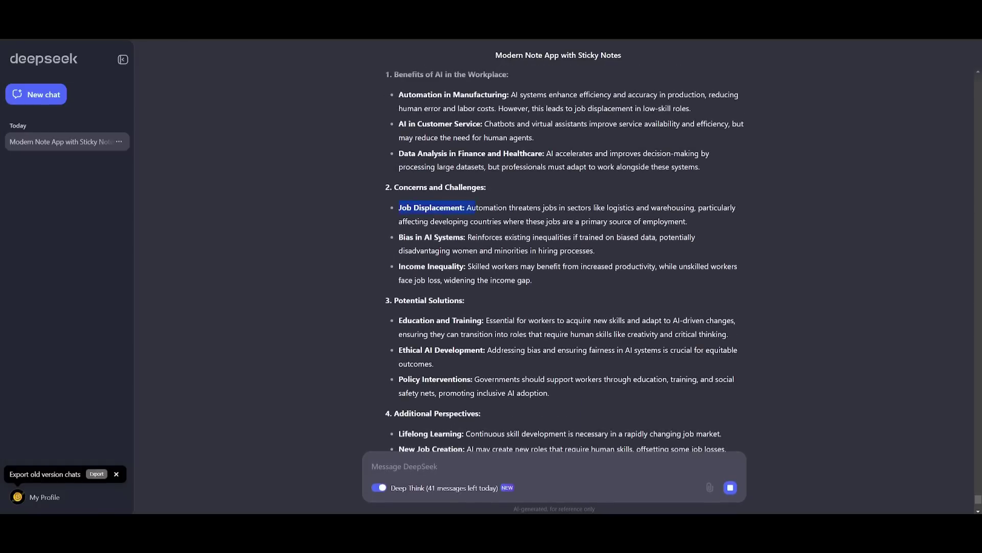
scroll(439, 220, "up", 2)
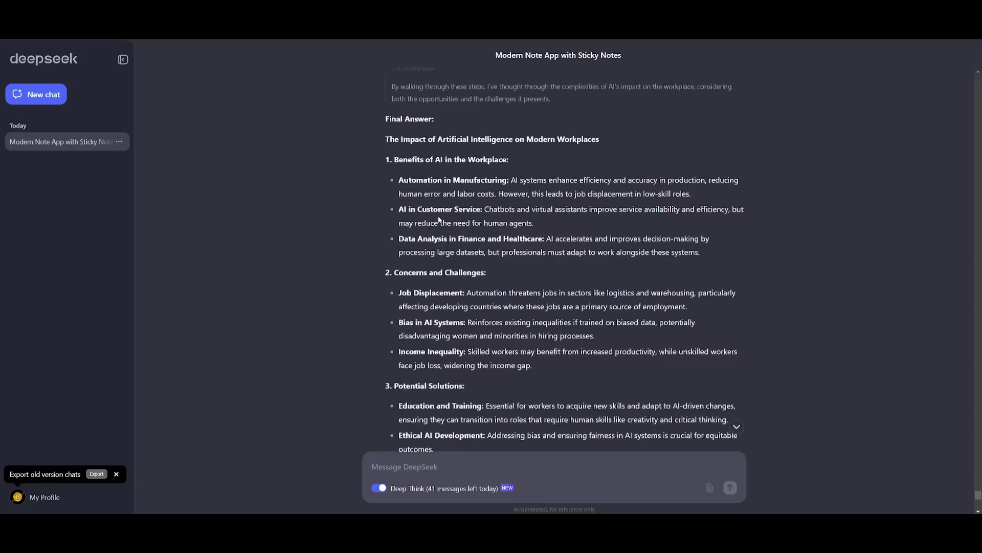
scroll(437, 219, "up", 1)
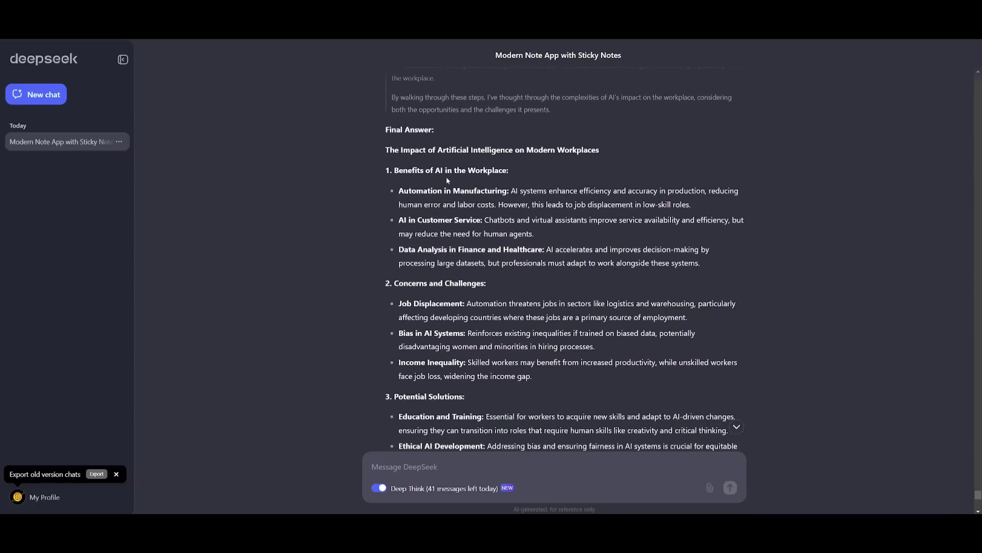
scroll(446, 180, "down", 3)
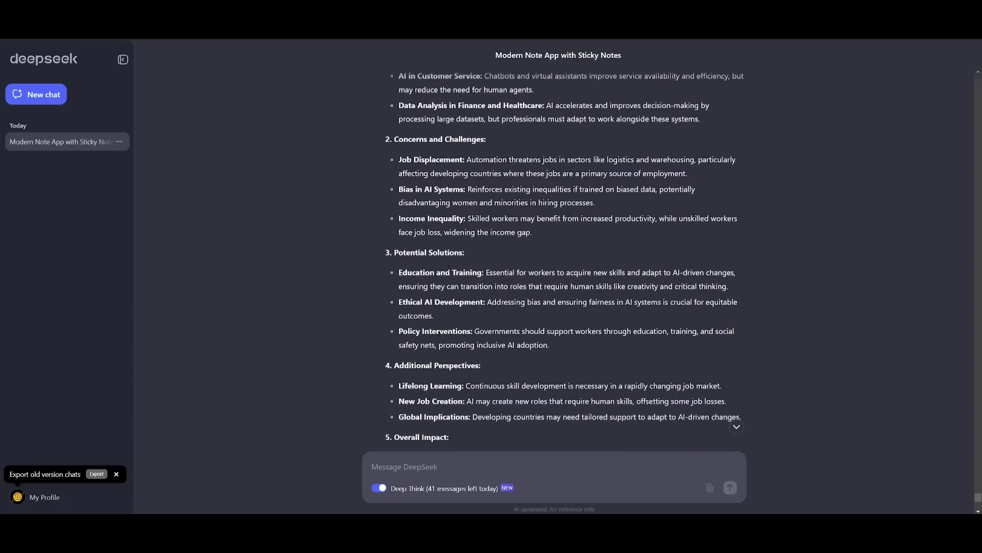
scroll(443, 270, "down", 1)
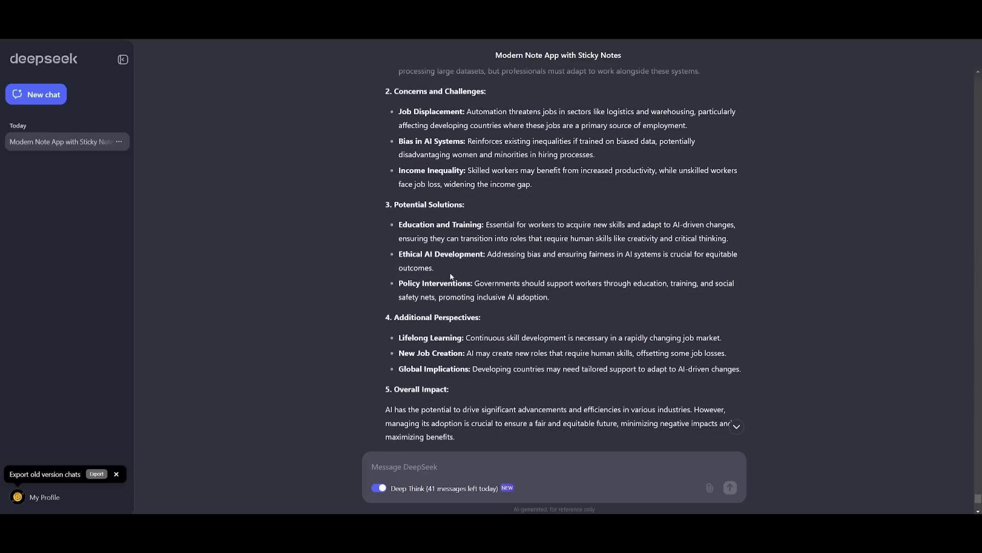
scroll(451, 276, "up", 4)
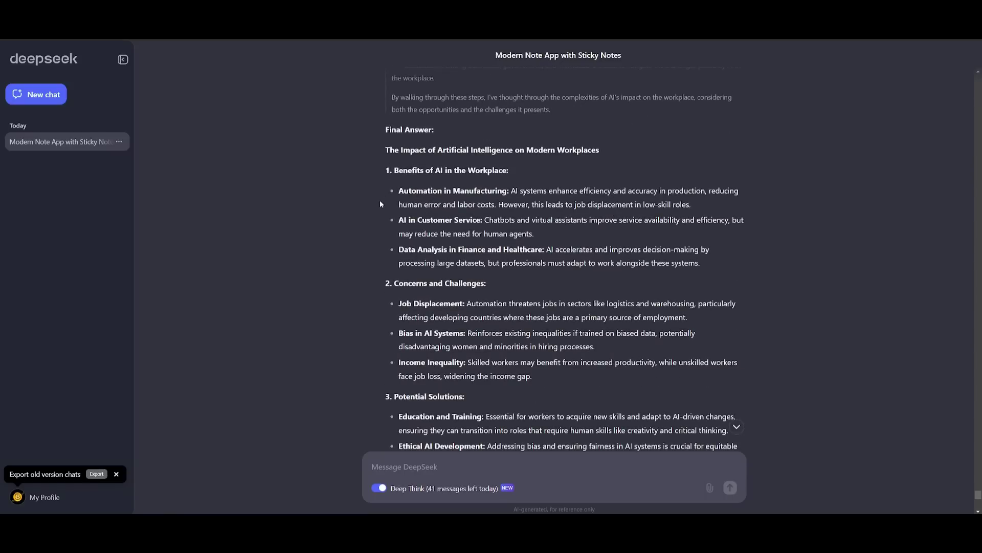
scroll(380, 204, "down", 1)
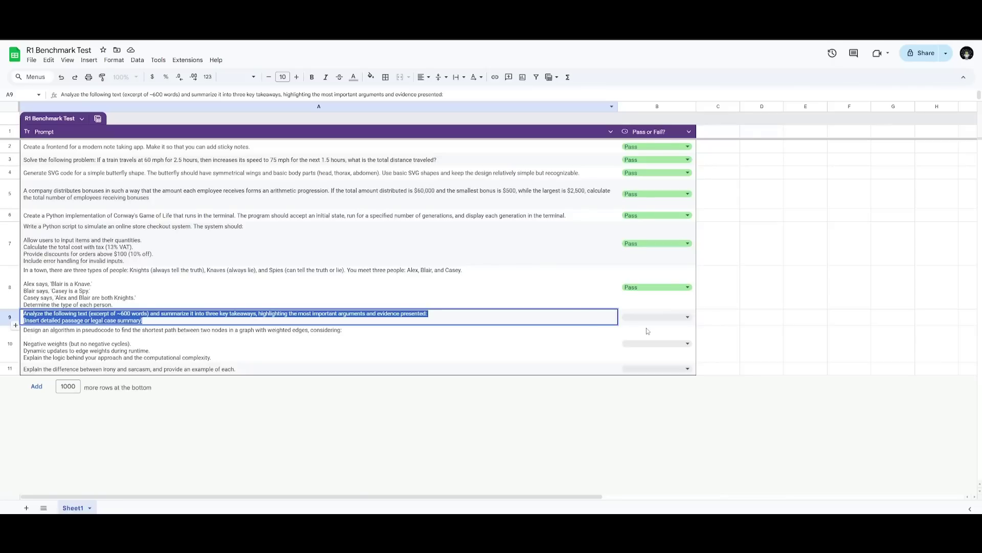
- Grade row 9's text-summary prompt as Pass and select the shortest-path prompt in A10
left_click(649, 317)
left_click(642, 346)
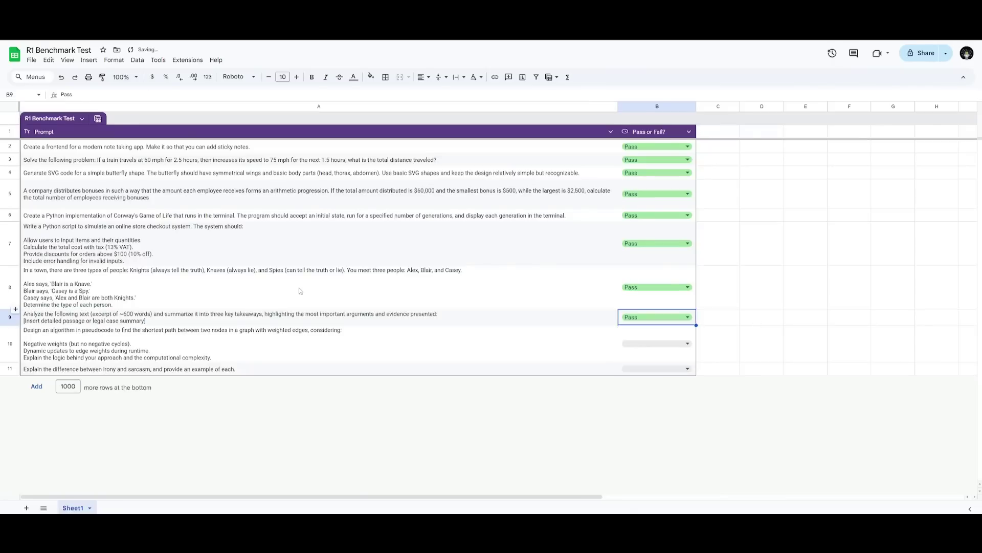
left_click(85, 340)
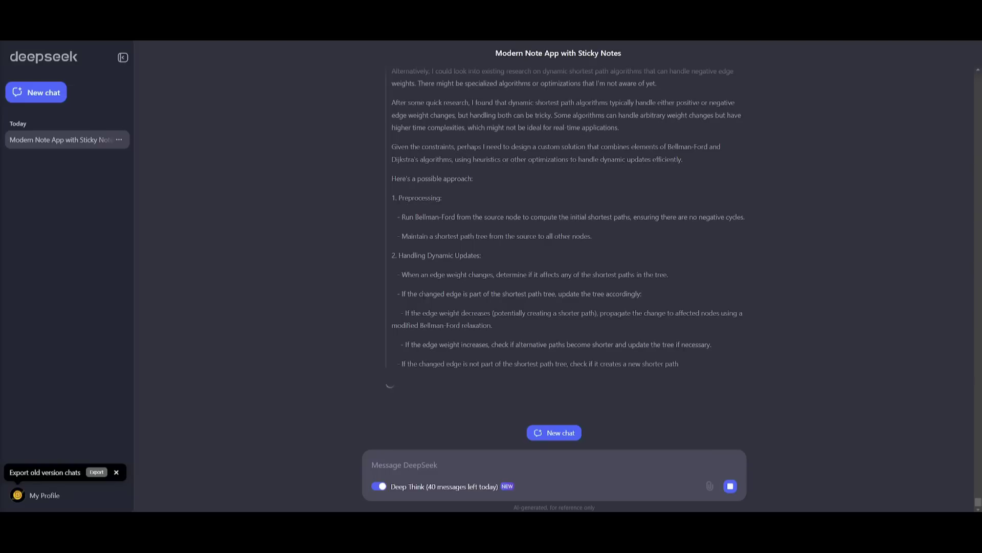
- Scroll through the shortest-path answer down to its Conclusion paragraph
scroll(442, 293, "up", 10)
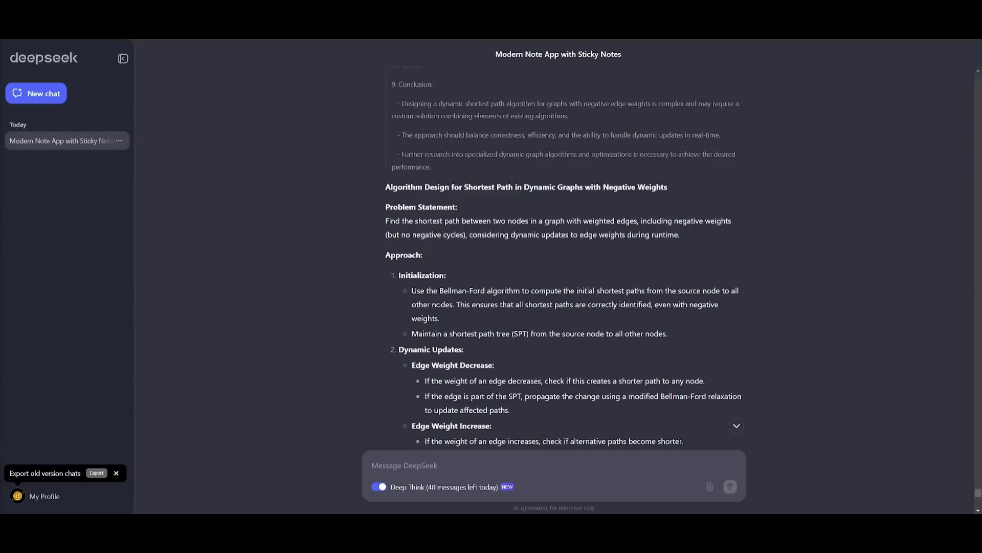
scroll(398, 278, "down", 2)
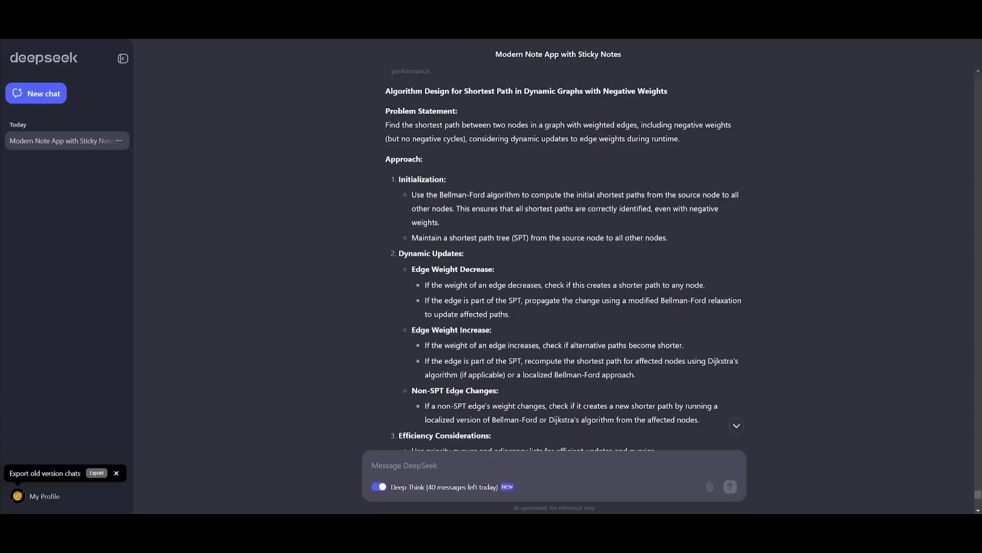
scroll(563, 256, "down", 4)
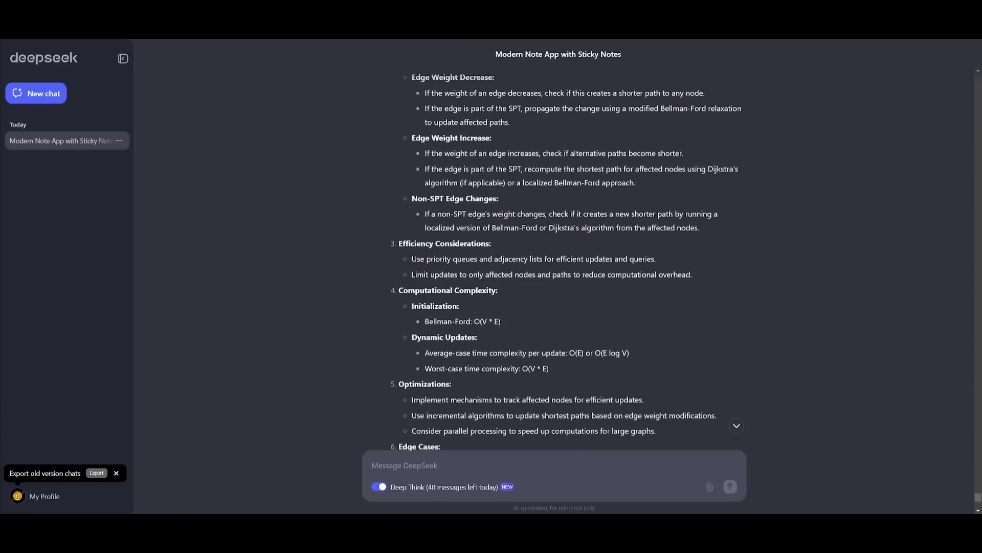
scroll(454, 267, "down", 4)
scroll(563, 255, "down", 2)
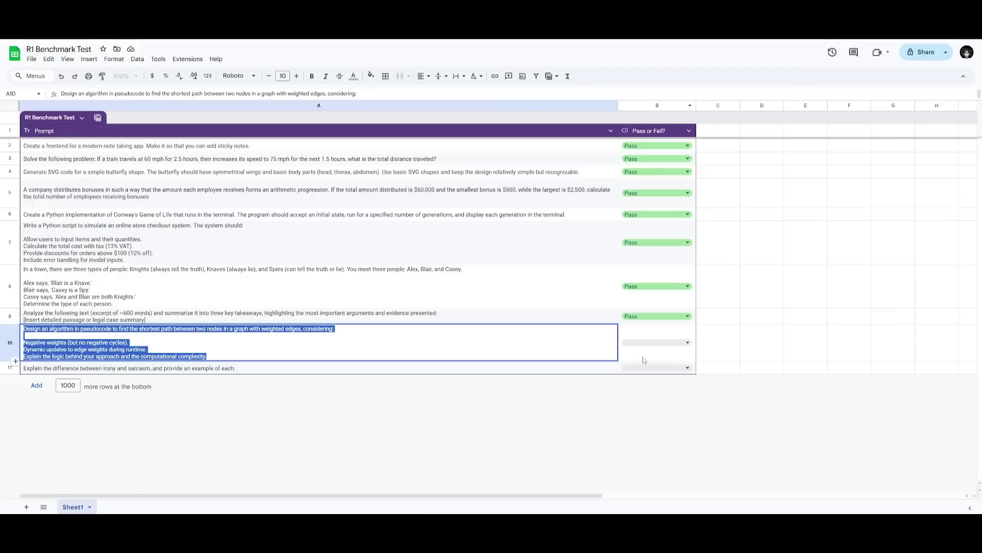
- Grade row 10 as Pass and paste the A11 irony-versus-sarcasm question into DeepSeek's message box
left_click(646, 343)
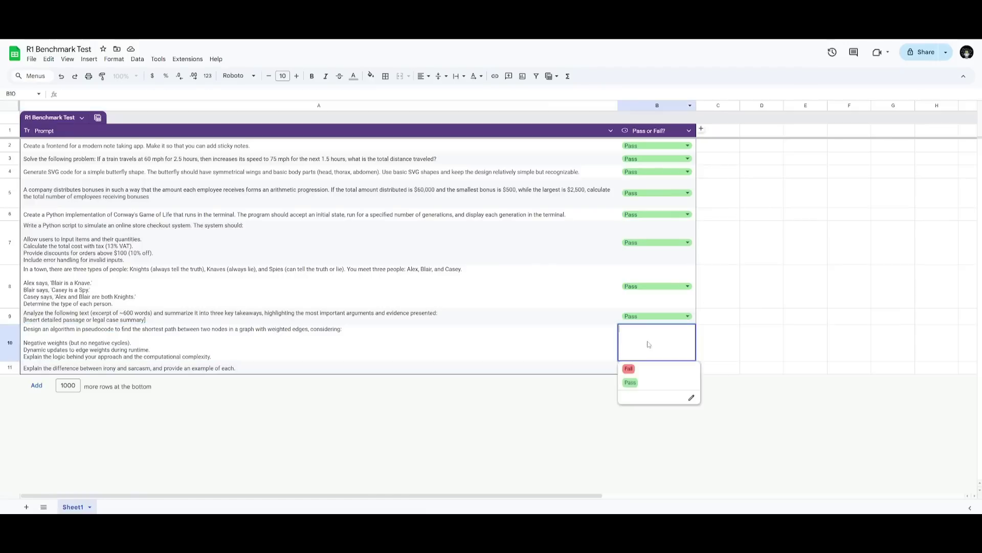
left_click(629, 383)
left_click(82, 368)
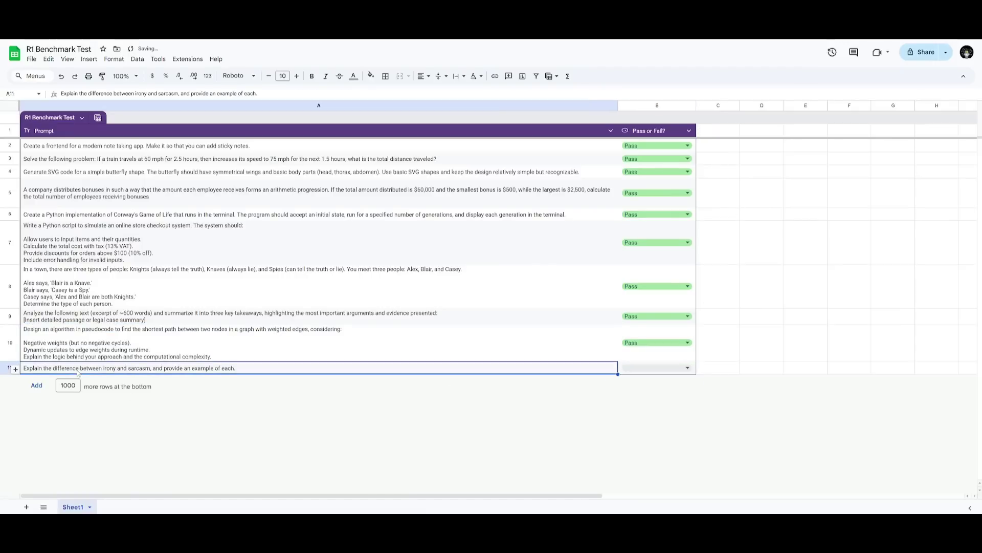
double_click(81, 366)
key("ctrl+a")
key("ctrl+c")
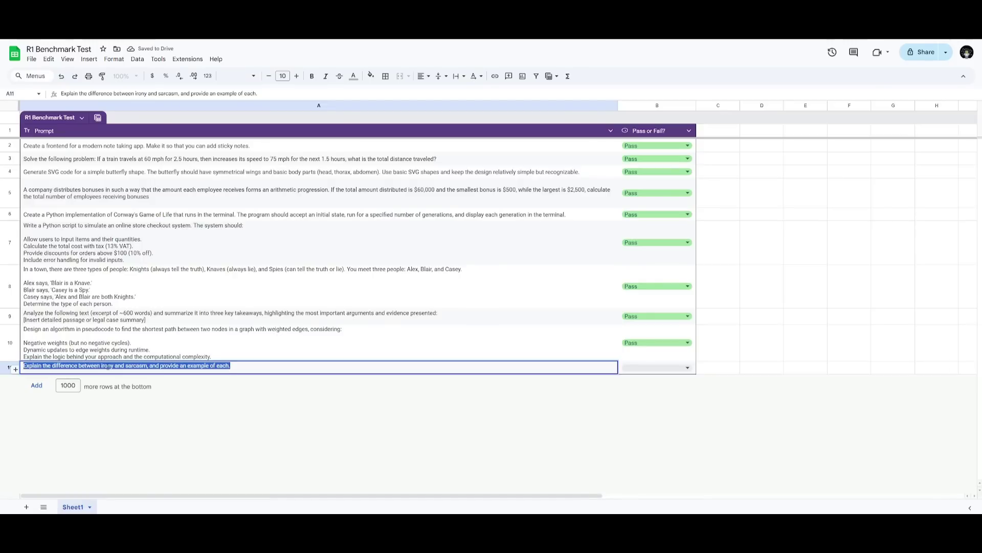
key("Escape")
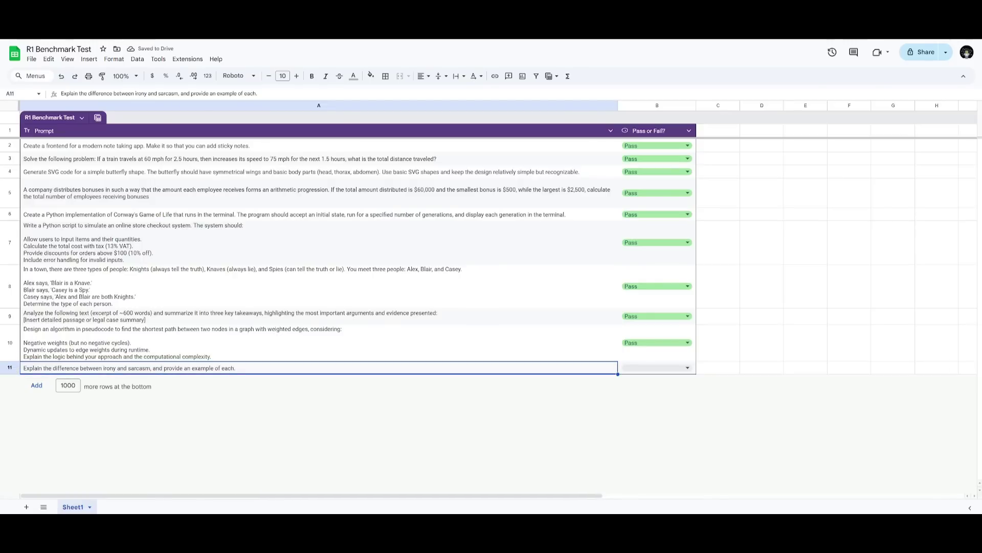
key("alt+Tab")
key("ctrl+v")
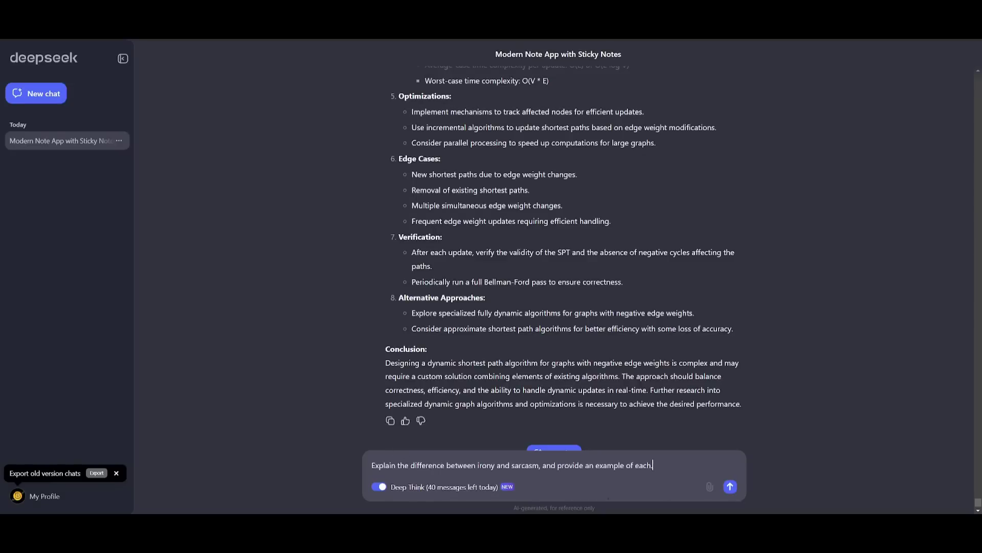
- Send the irony-versus-sarcasm question and review the answer's definitions and examples
left_click(729, 489)
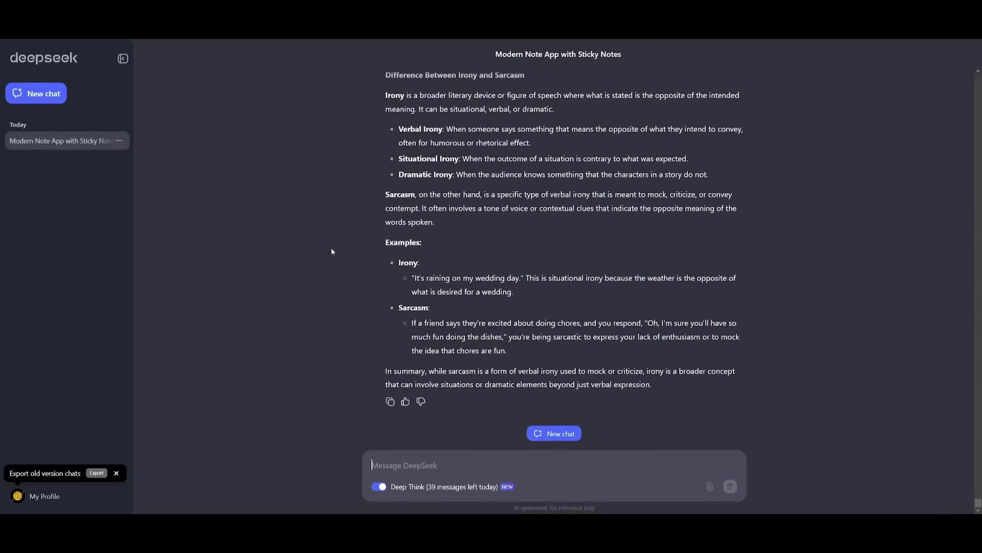
scroll(422, 128, "up", 2)
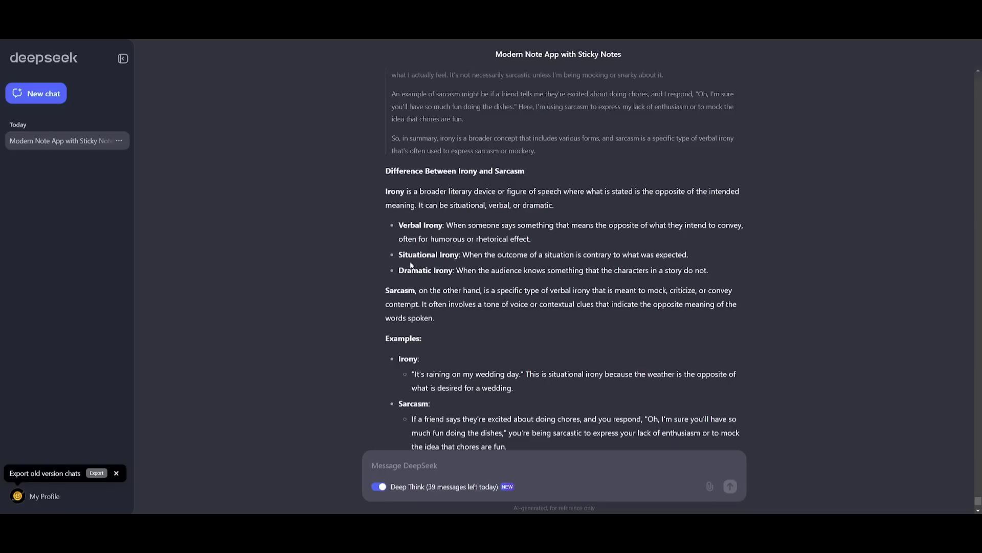
scroll(404, 266, "down", 2)
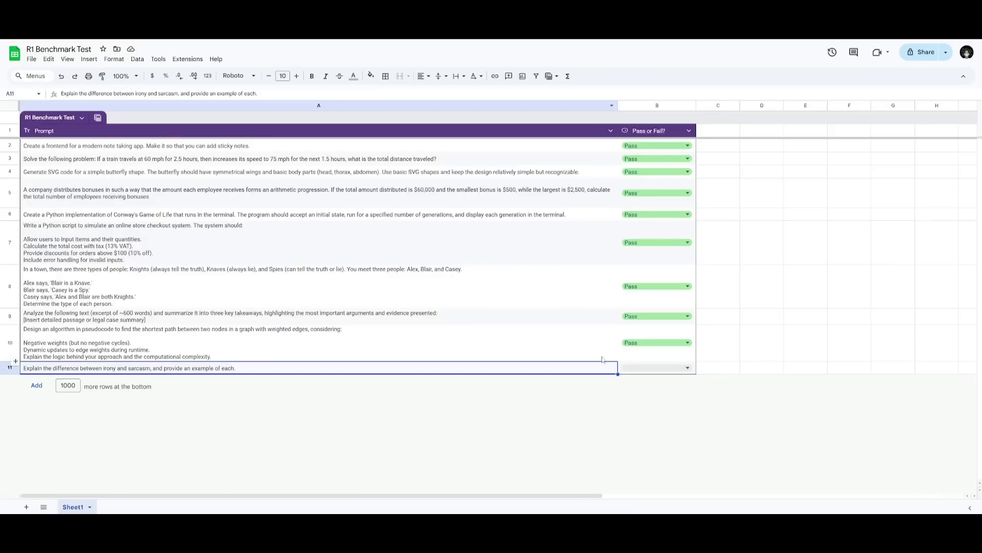
- Grade row 11's irony-and-sarcasm prompt as Pass, completing all ten prompts
left_click(660, 367)
left_click(630, 396)
key("Left")
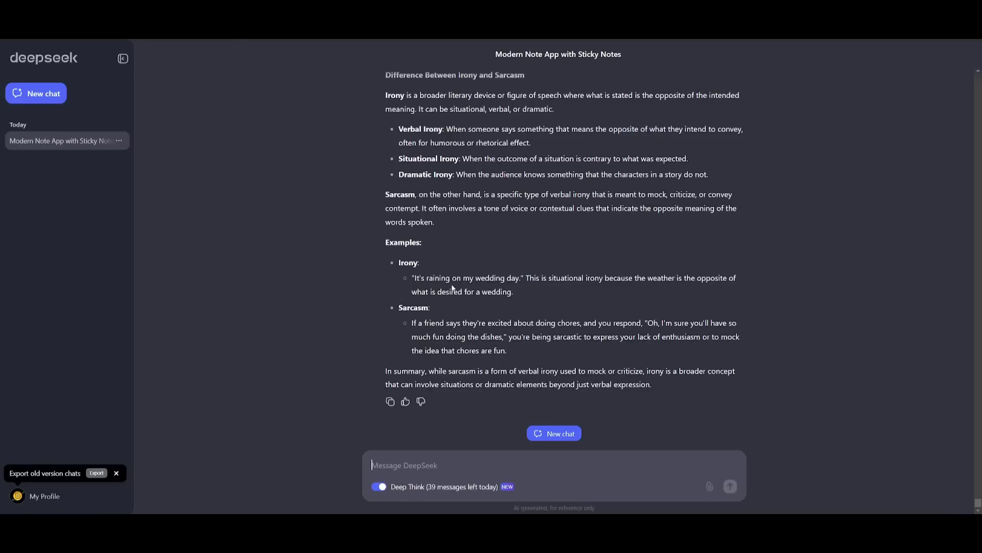
scroll(452, 289, "up", 15)
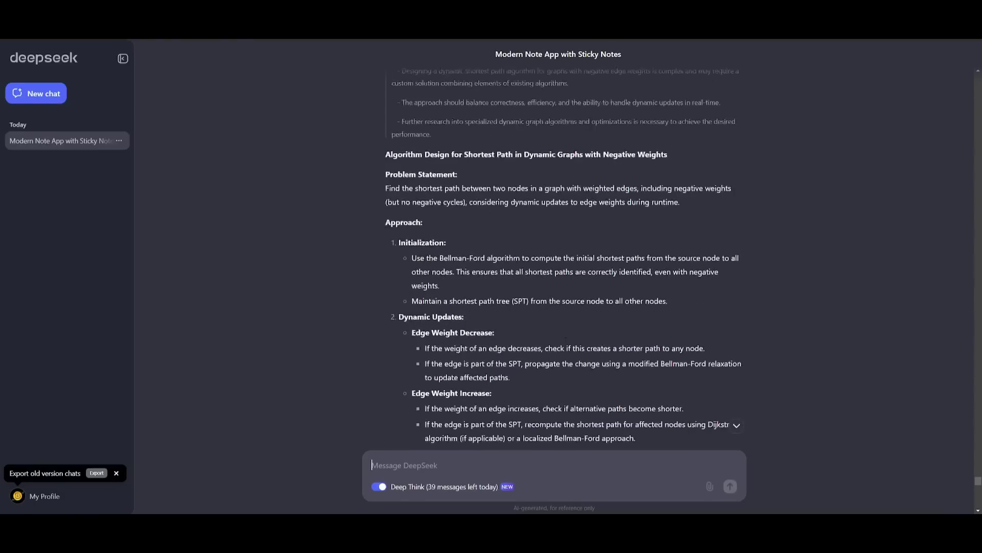
scroll(588, 297, "up", 15)
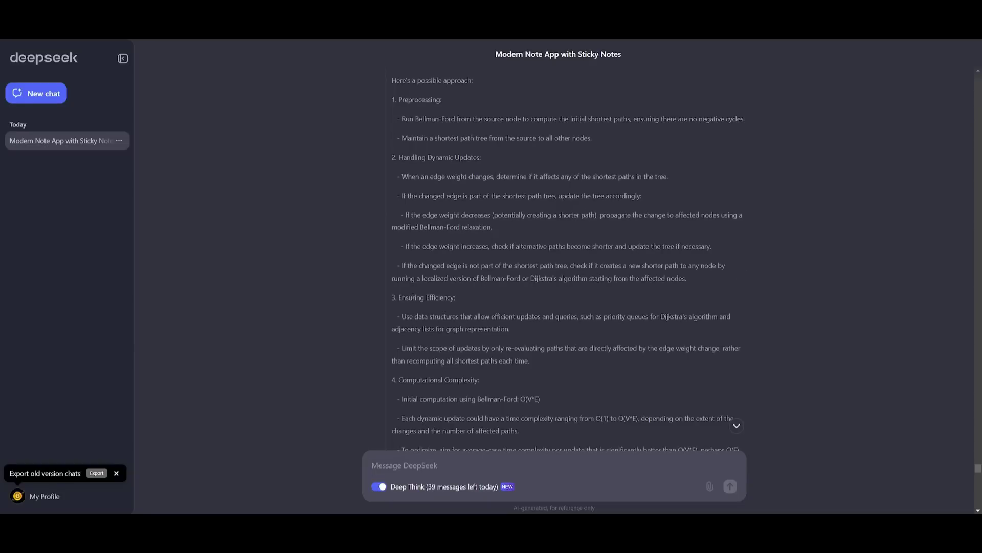
scroll(412, 295, "up", 10)
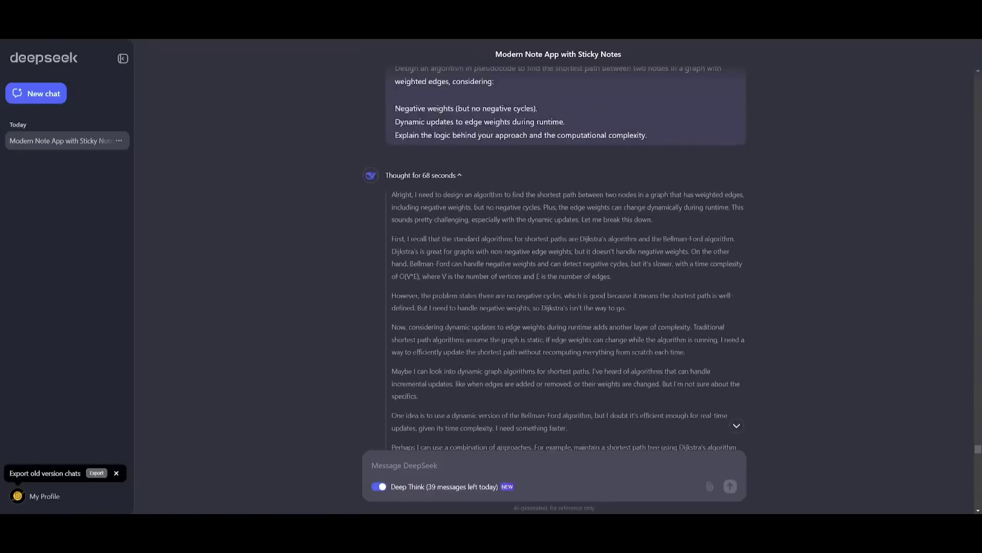
scroll(565, 256, "up", 5)
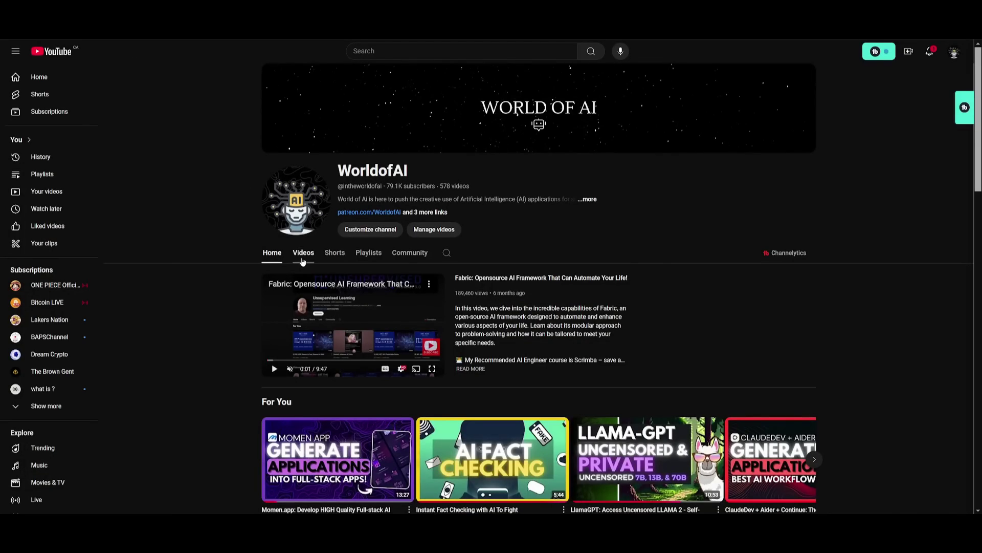
- Open the WorldofAI channel's Videos tab and scroll down through the upload grid
left_click(303, 253)
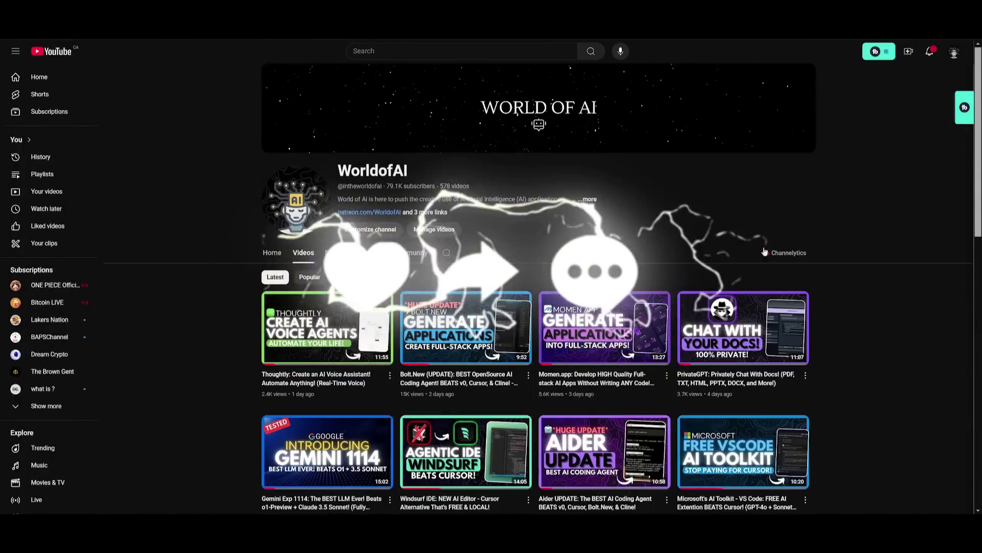
scroll(527, 272, "down", 4)
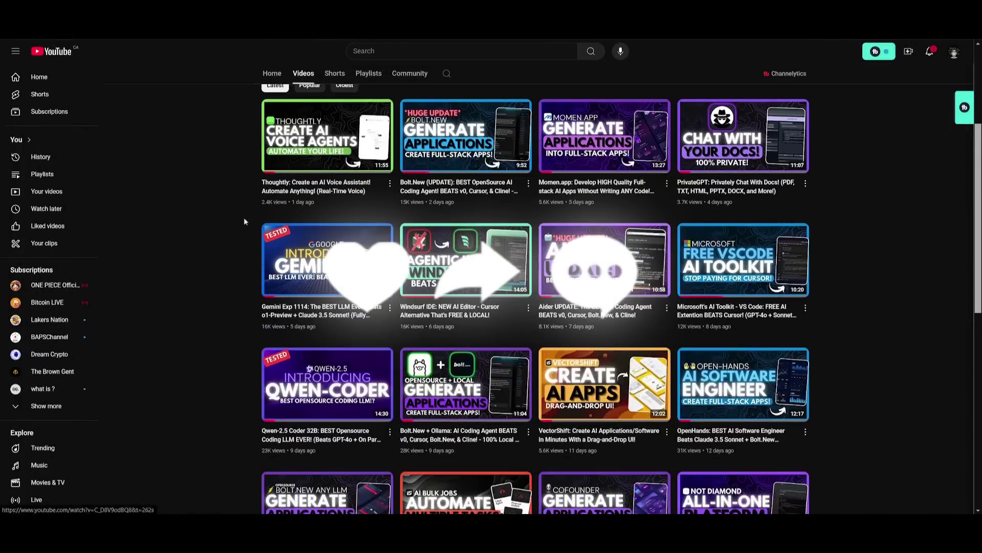
scroll(237, 246, "down", 5)
scroll(206, 245, "down", 3)
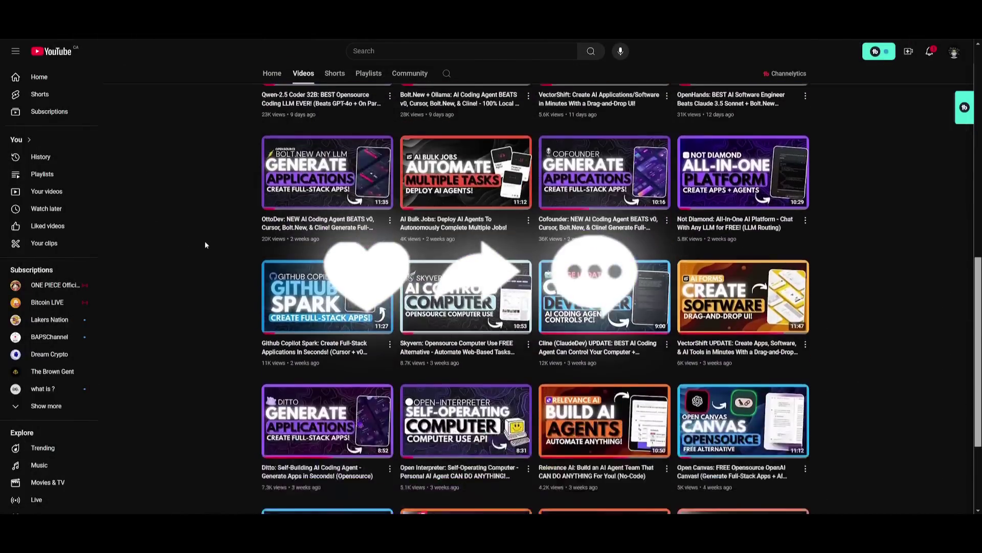
scroll(259, 280, "down", 2)
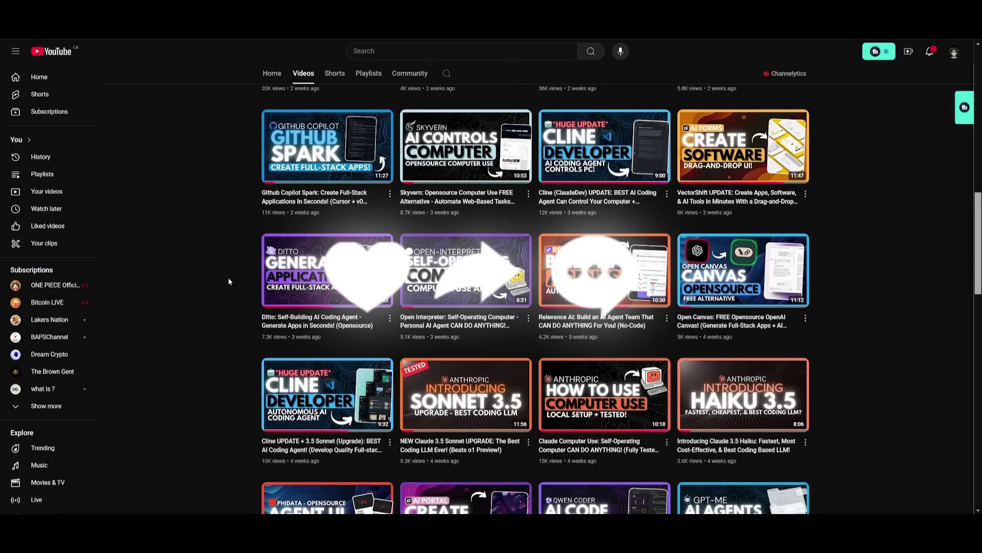
scroll(228, 277, "down", 9)
scroll(218, 286, "down", 6)
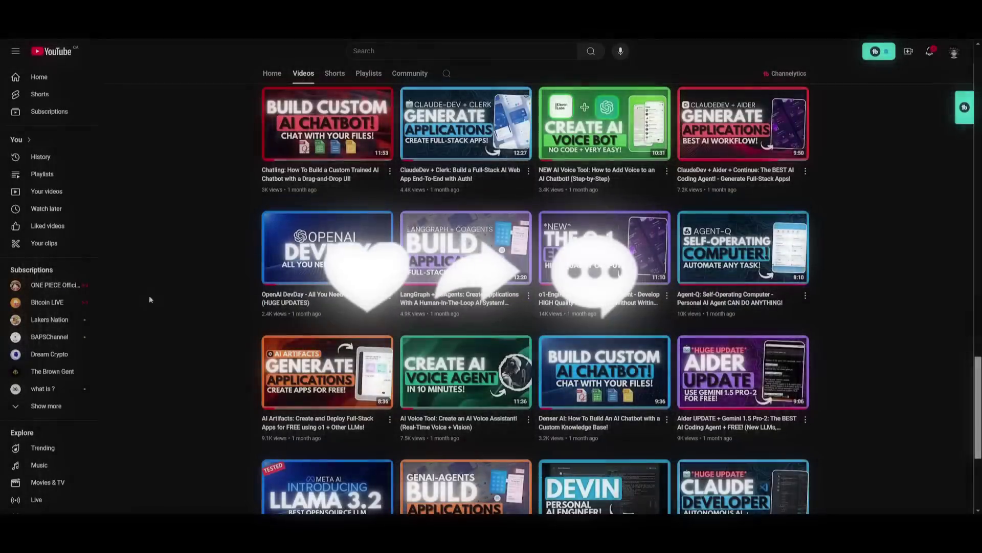